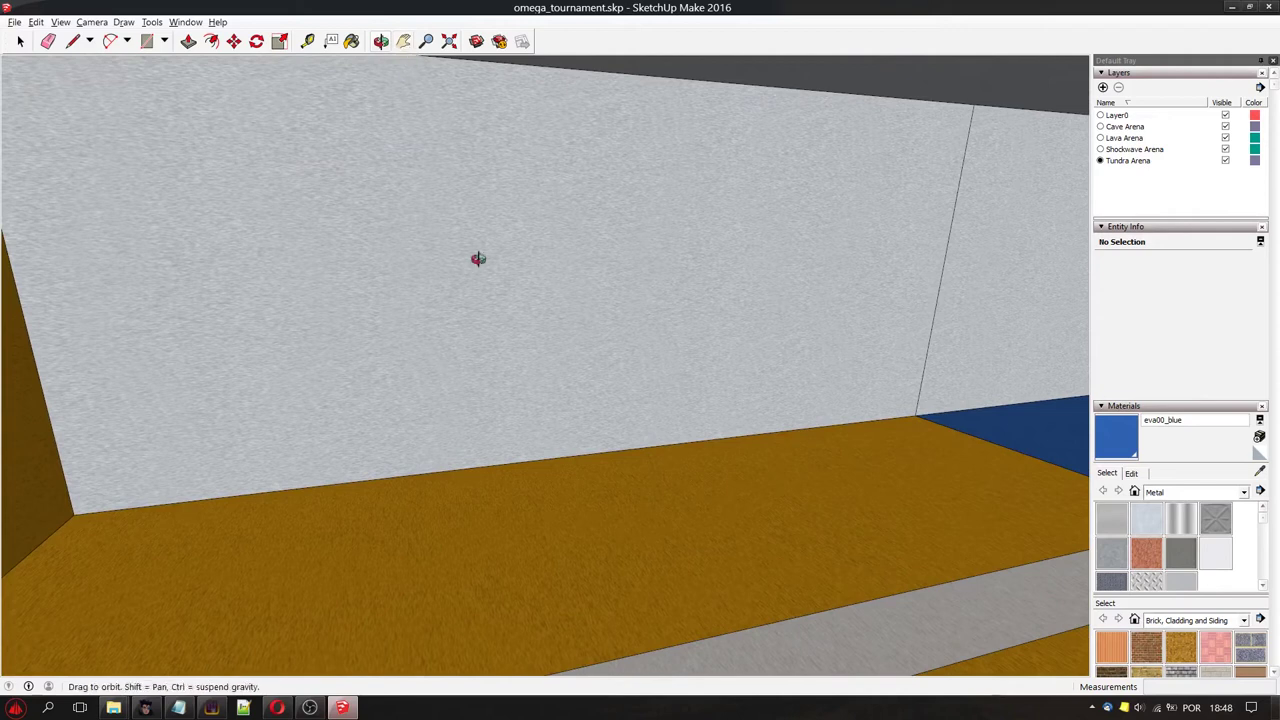
# Step: Import unit00.png from the unit textures folder as an image
pyautogui.moveTo(383, 414)
pyautogui.mouseDown()
pyautogui.moveTo(346, 414)
pyautogui.moveTo(366, 414)
pyautogui.mouseUp()
pyautogui.moveTo(499, 371); pyautogui.dragTo(490, 373)
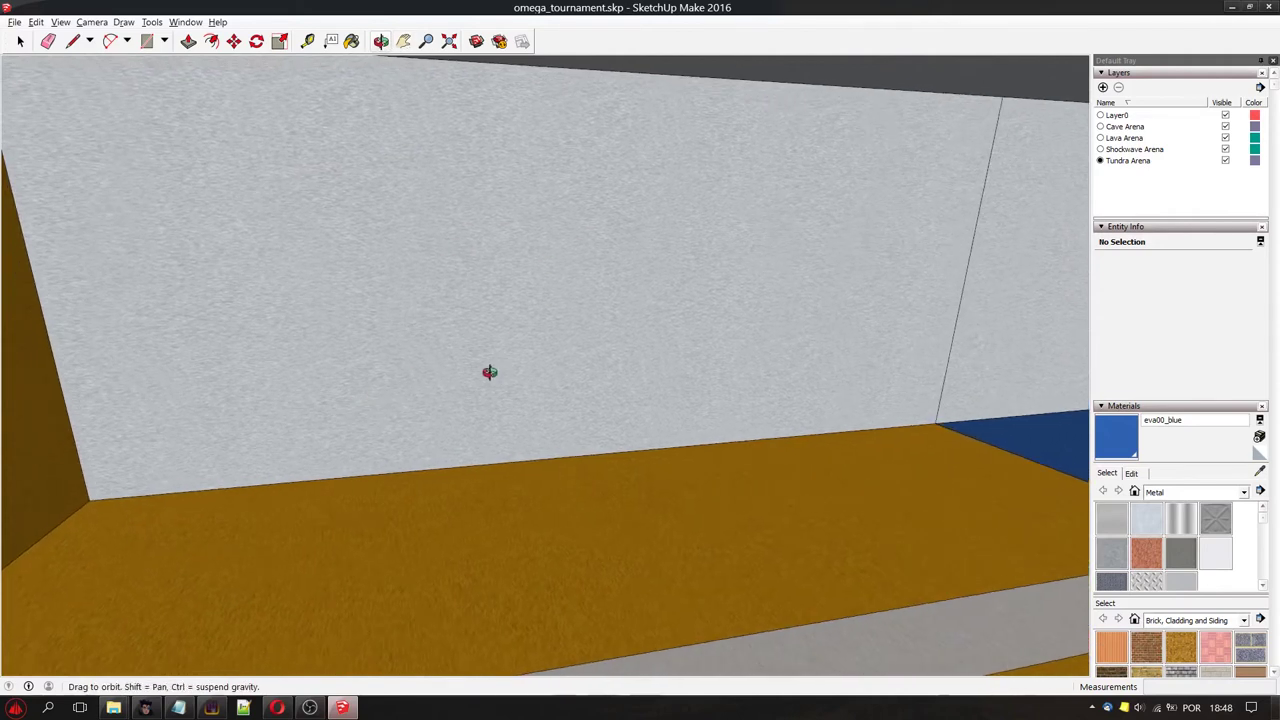
pyautogui.click(14, 22)
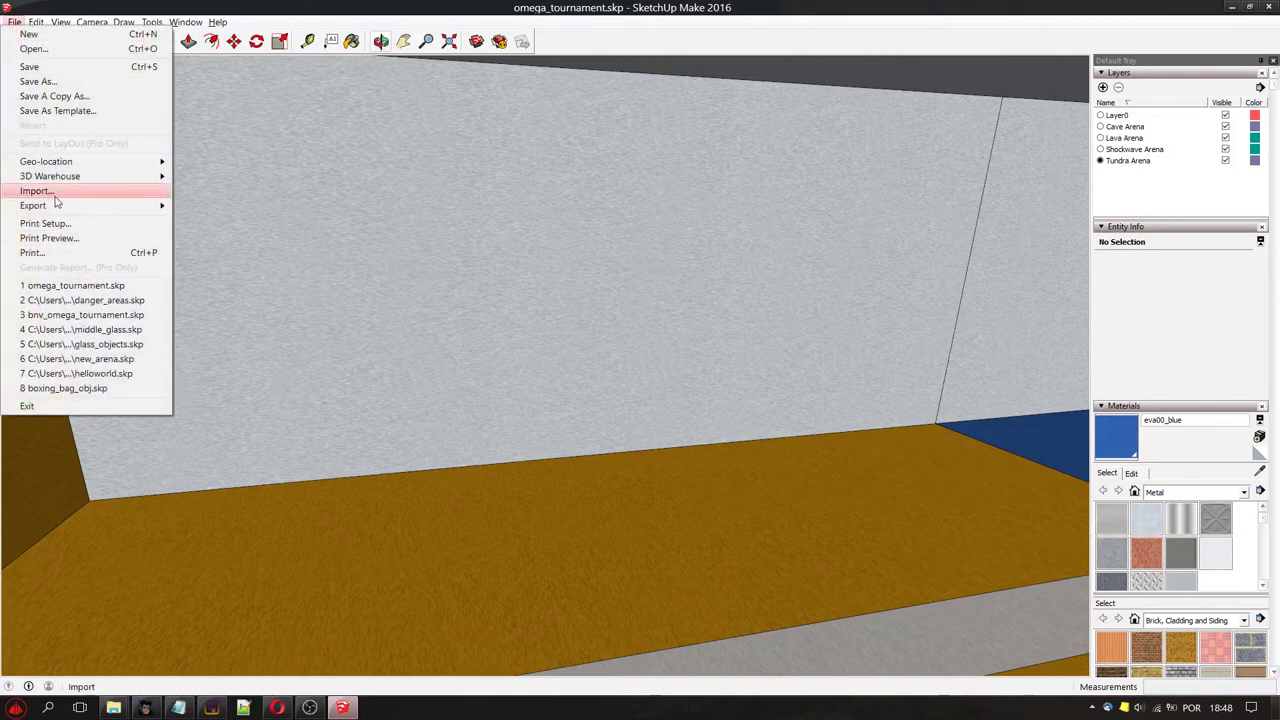
pyautogui.click(55, 195)
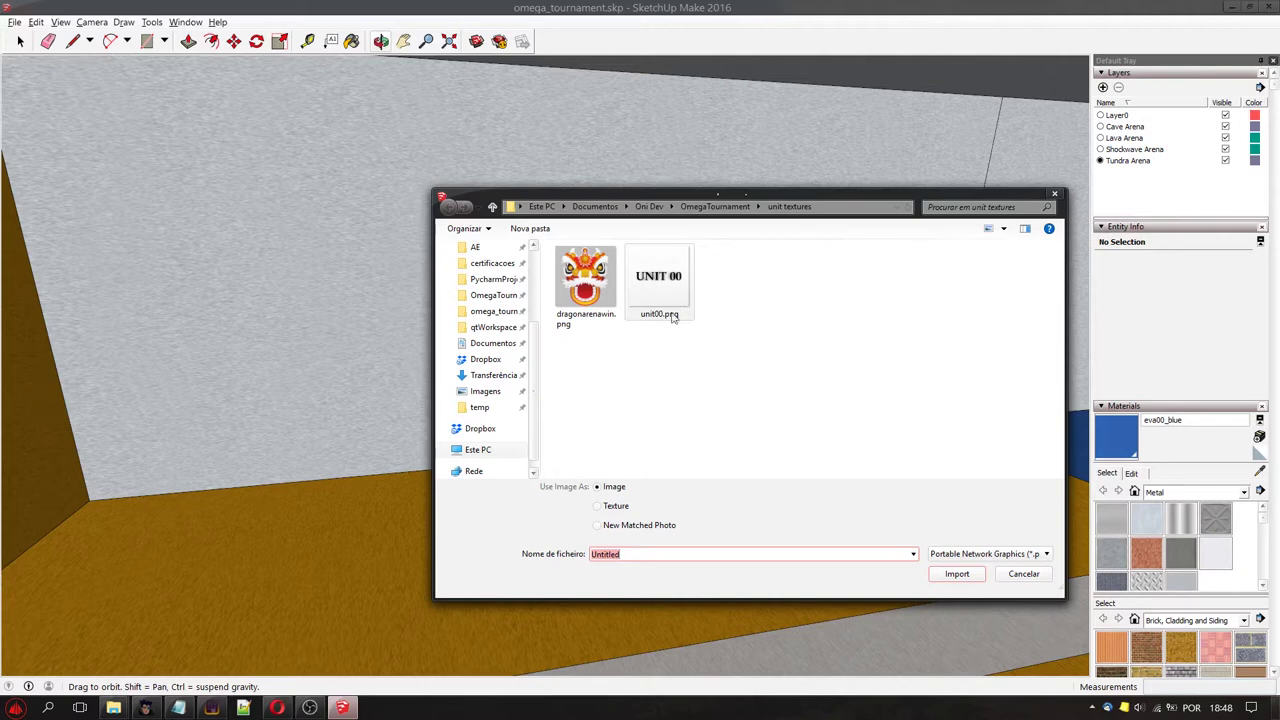
pyautogui.doubleClick(673, 292)
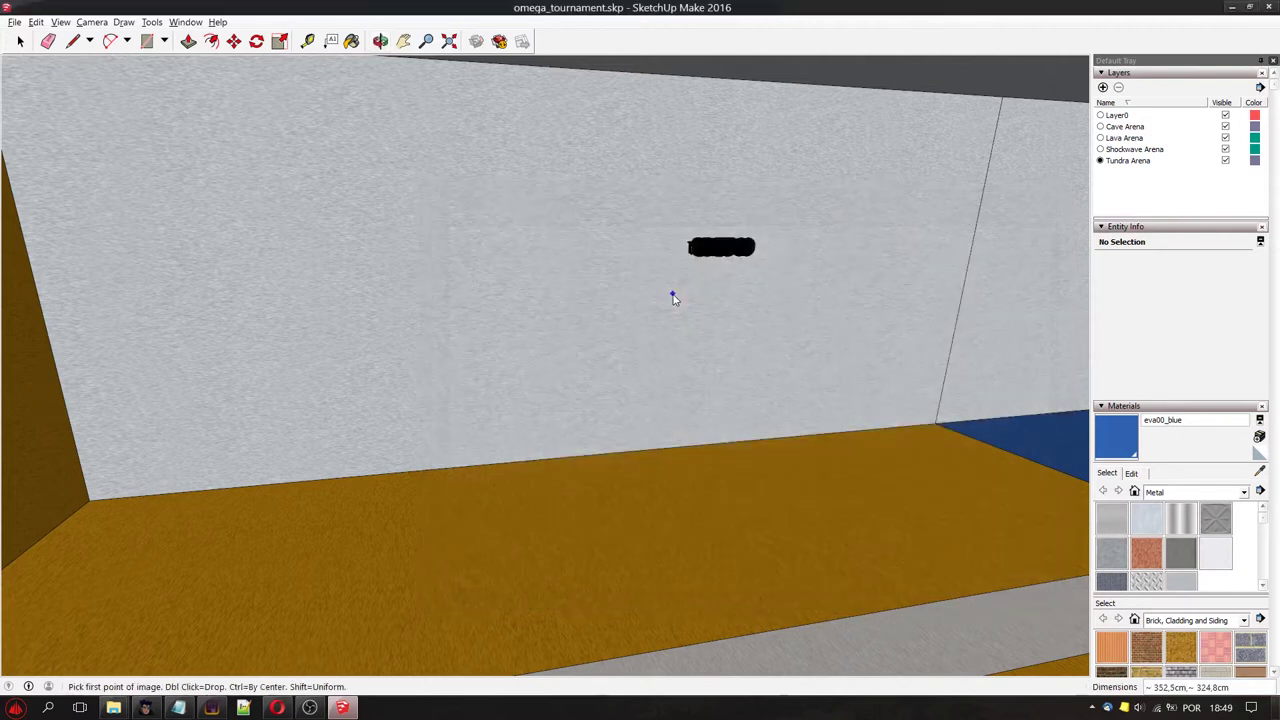
# Step: Place the UNIT 00 image on the wall, then scale it 1.5× taller, 1.71× wider and 1.72× uniformly
pyautogui.click(372, 308)
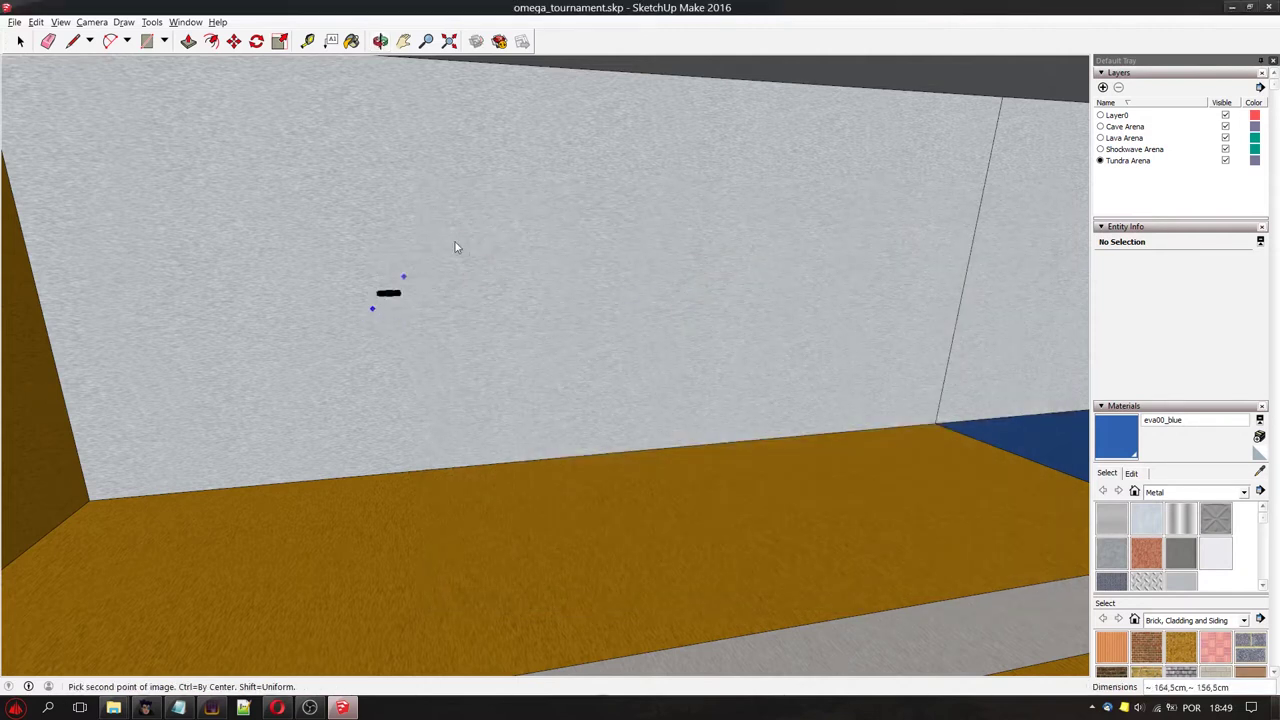
pyautogui.click(495, 206)
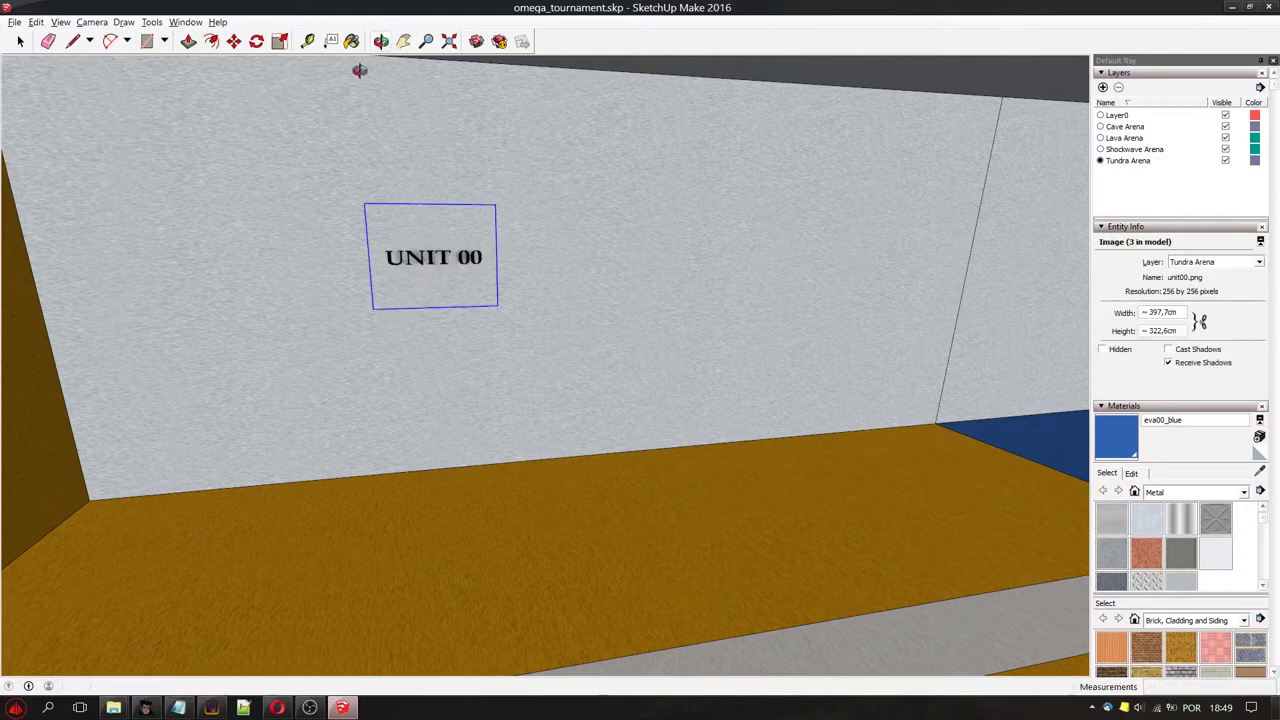
pyautogui.click(280, 41)
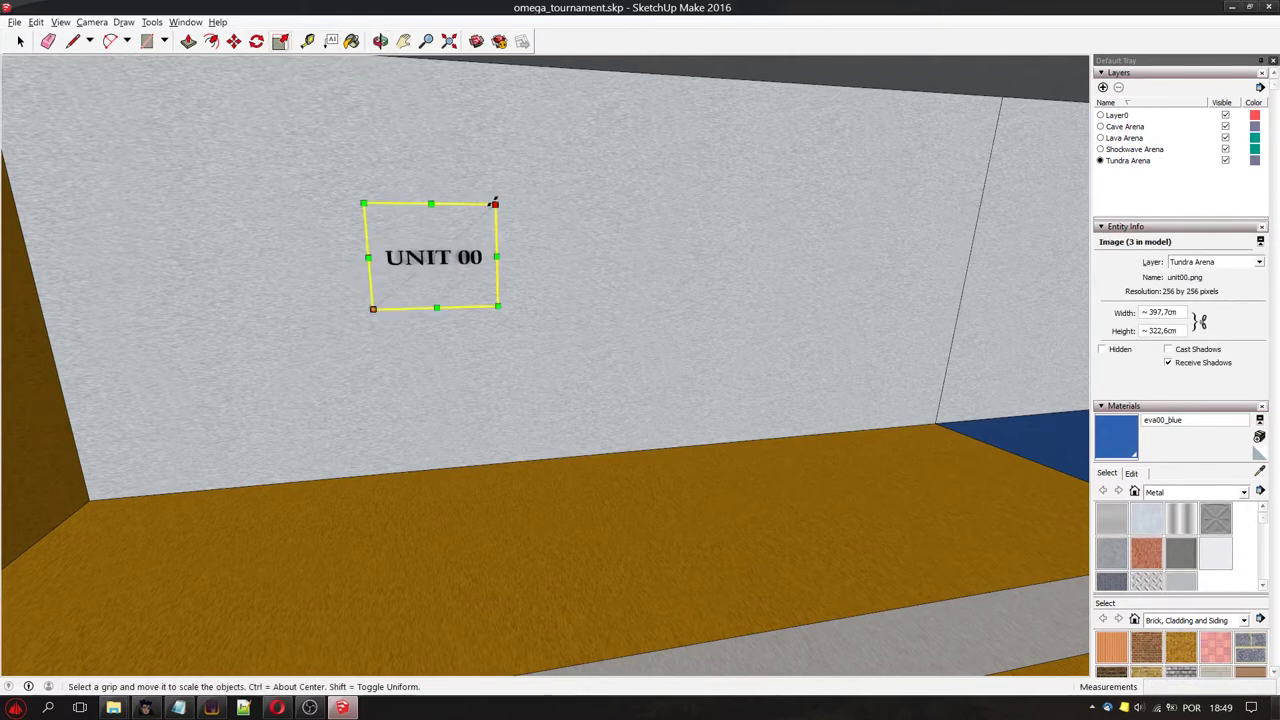
pyautogui.click(495, 204)
pyautogui.click(428, 205)
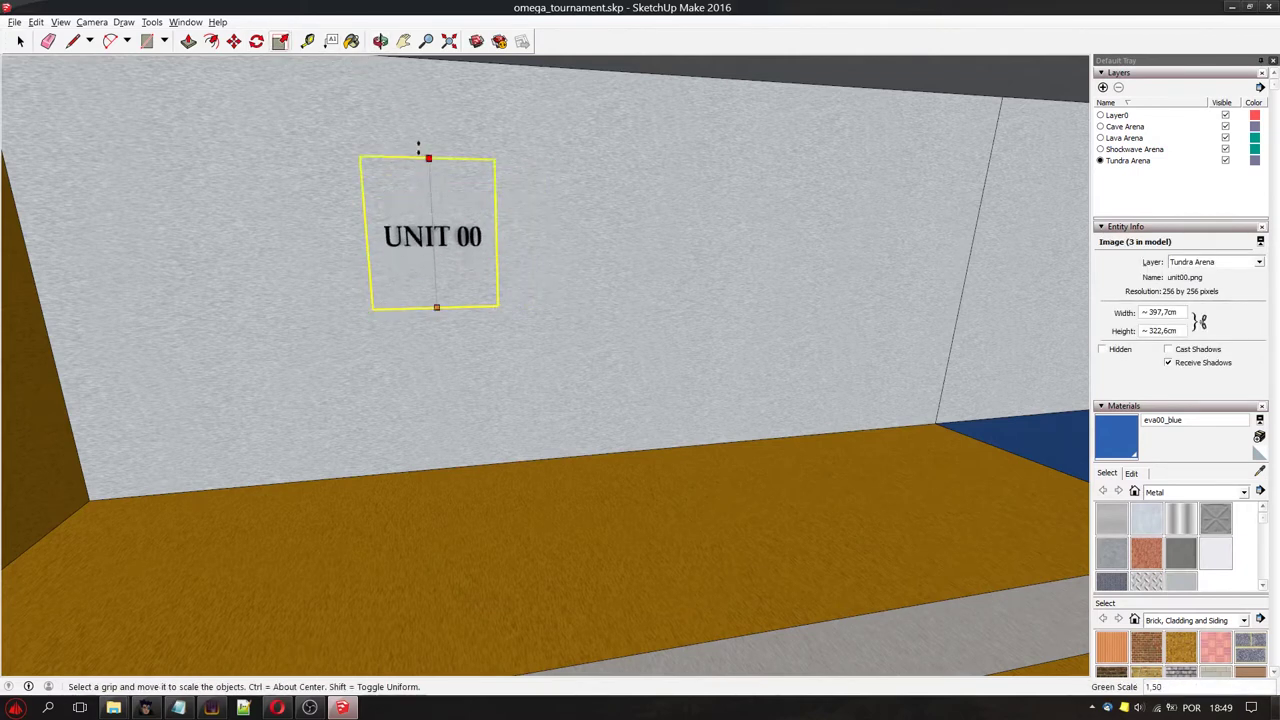
pyautogui.click(426, 148)
pyautogui.click(495, 230)
pyautogui.click(582, 230)
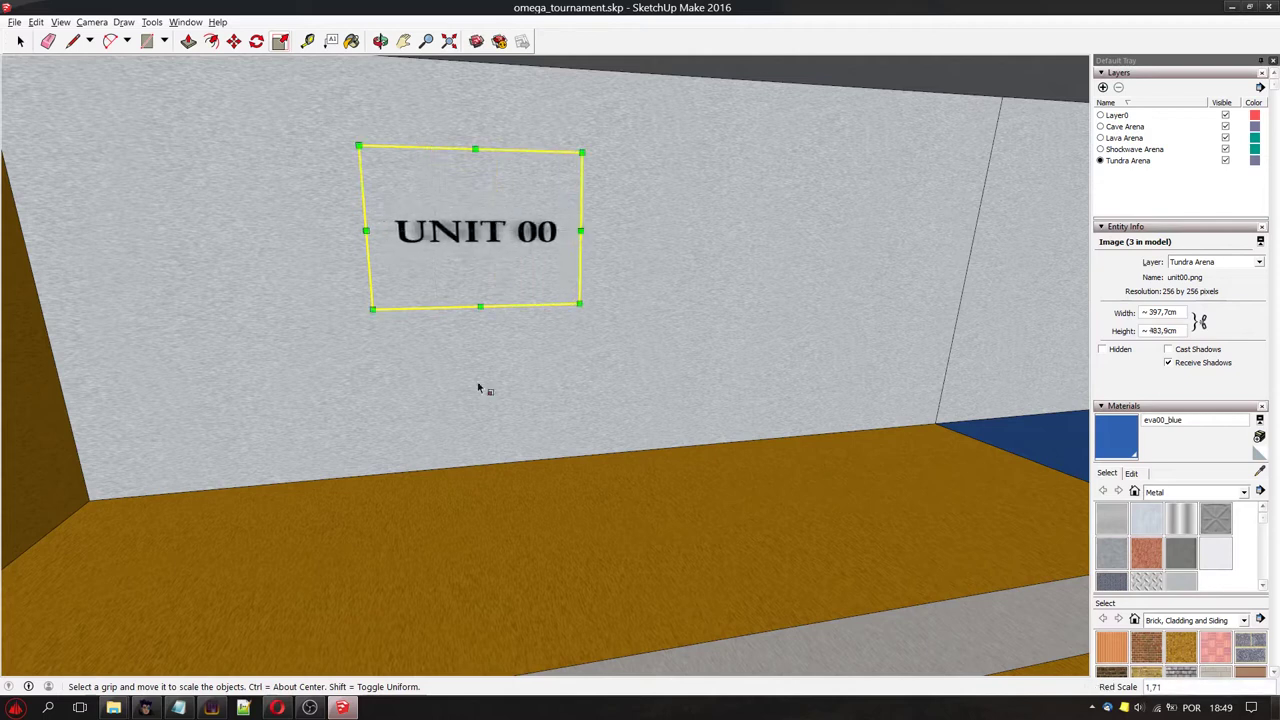
pyautogui.click(581, 303)
pyautogui.click(702, 391)
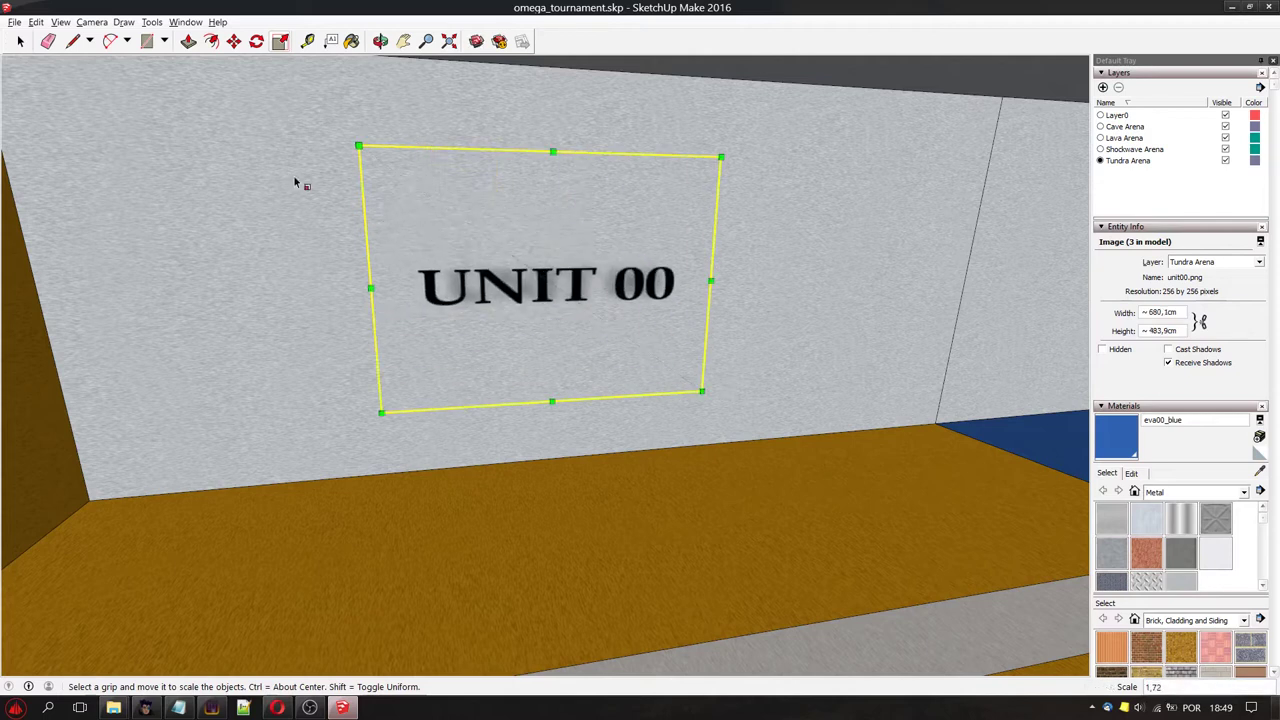
pyautogui.click(17, 24)
pyautogui.moveTo(60, 205)
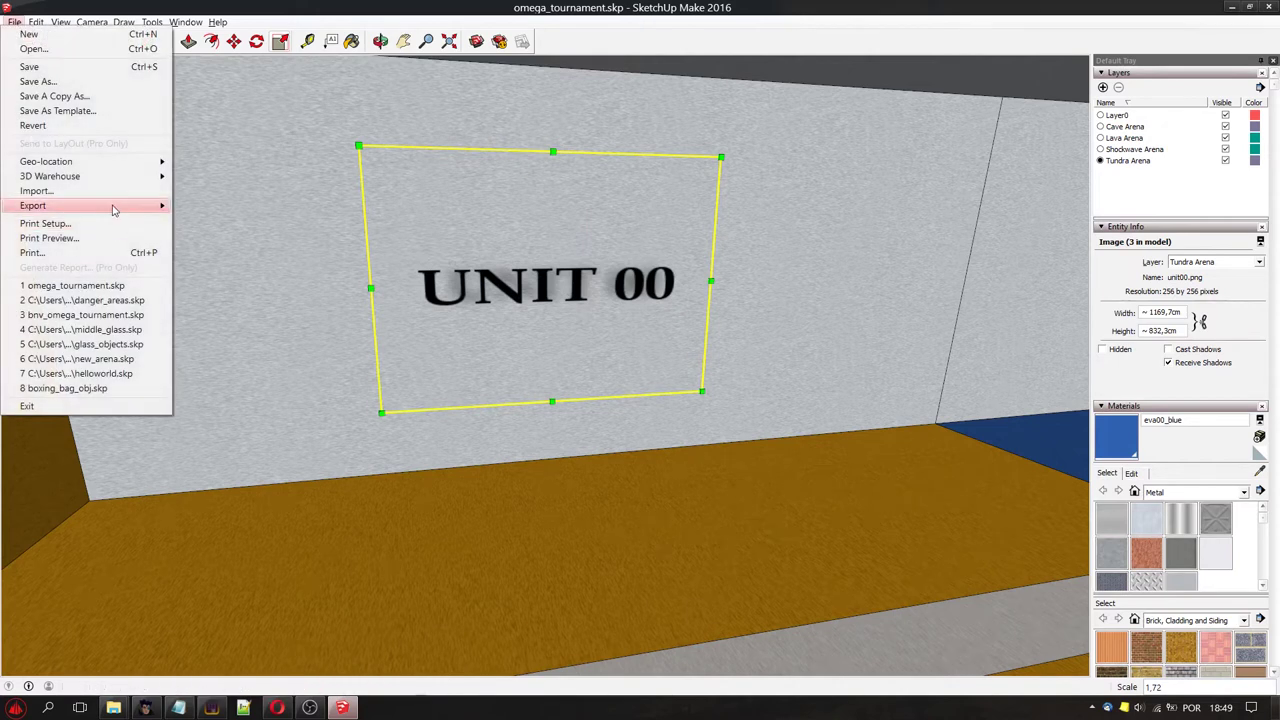
# Step: Export the model as omega_tournament.dae in OmegaTournament, overwriting the existing file
pyautogui.click(212, 205)
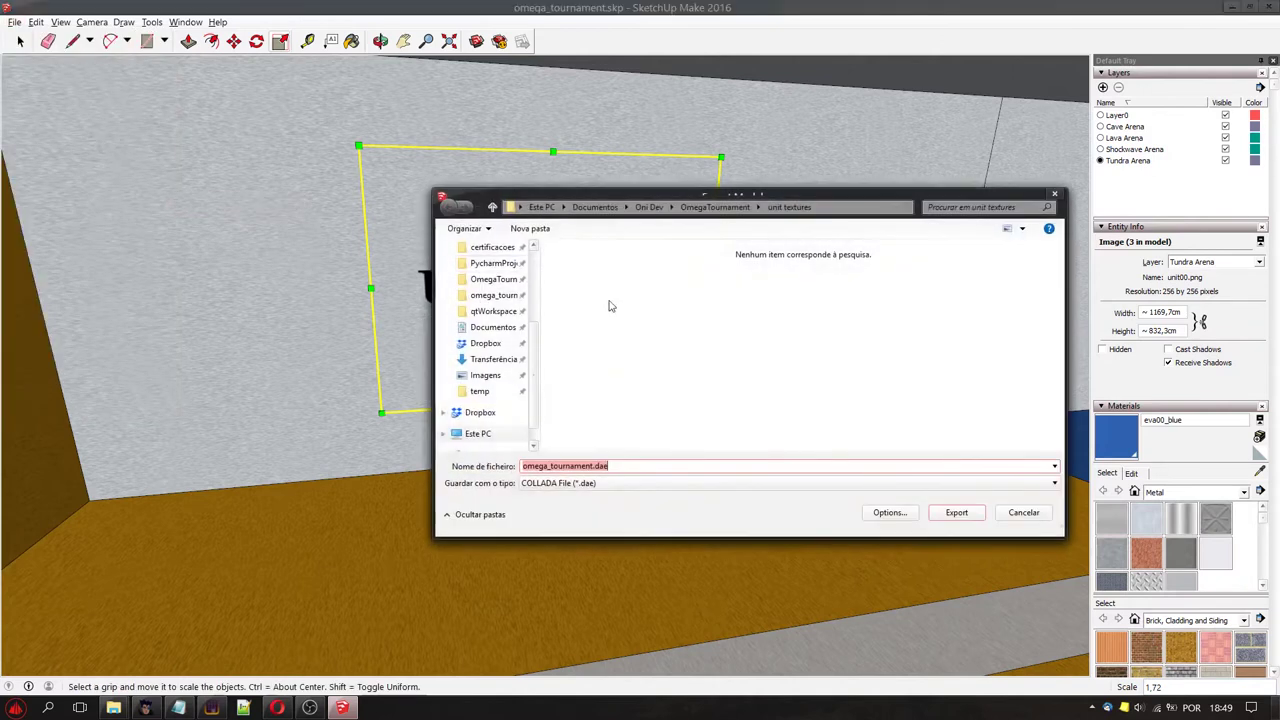
pyautogui.click(491, 280)
pyautogui.click(945, 515)
pyautogui.click(684, 360)
pyautogui.click(145, 707)
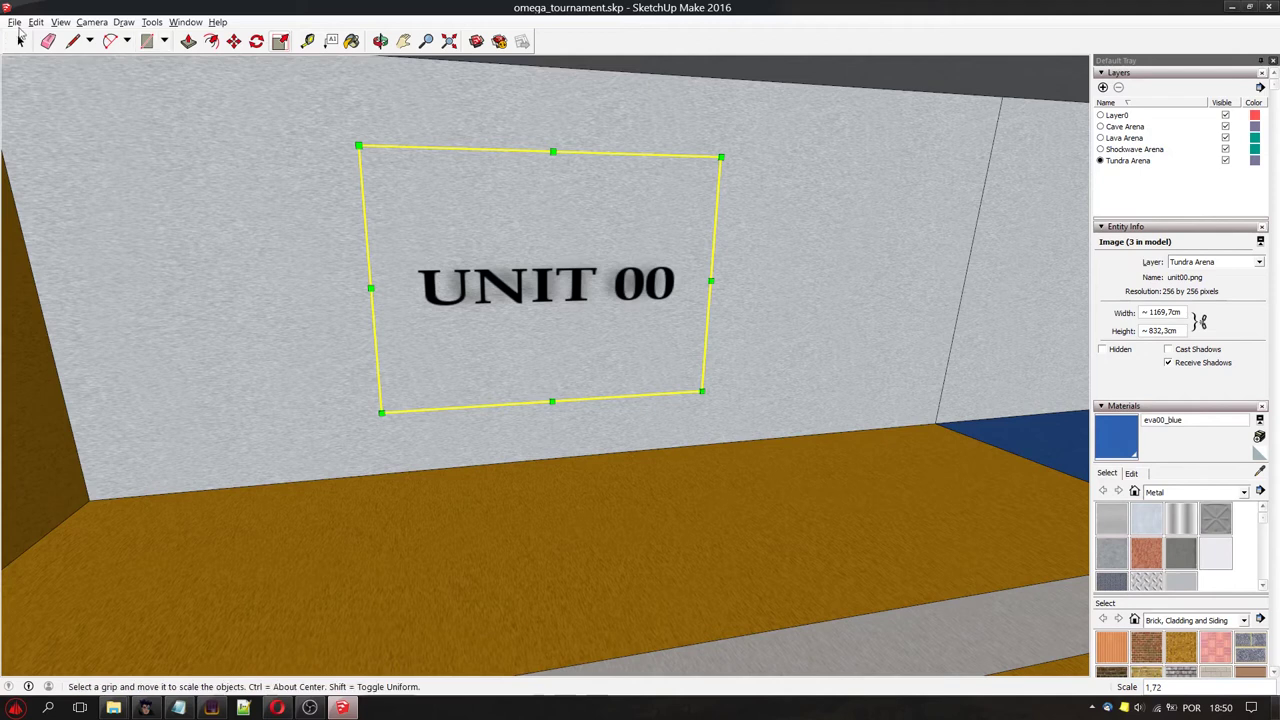
pyautogui.click(37, 22)
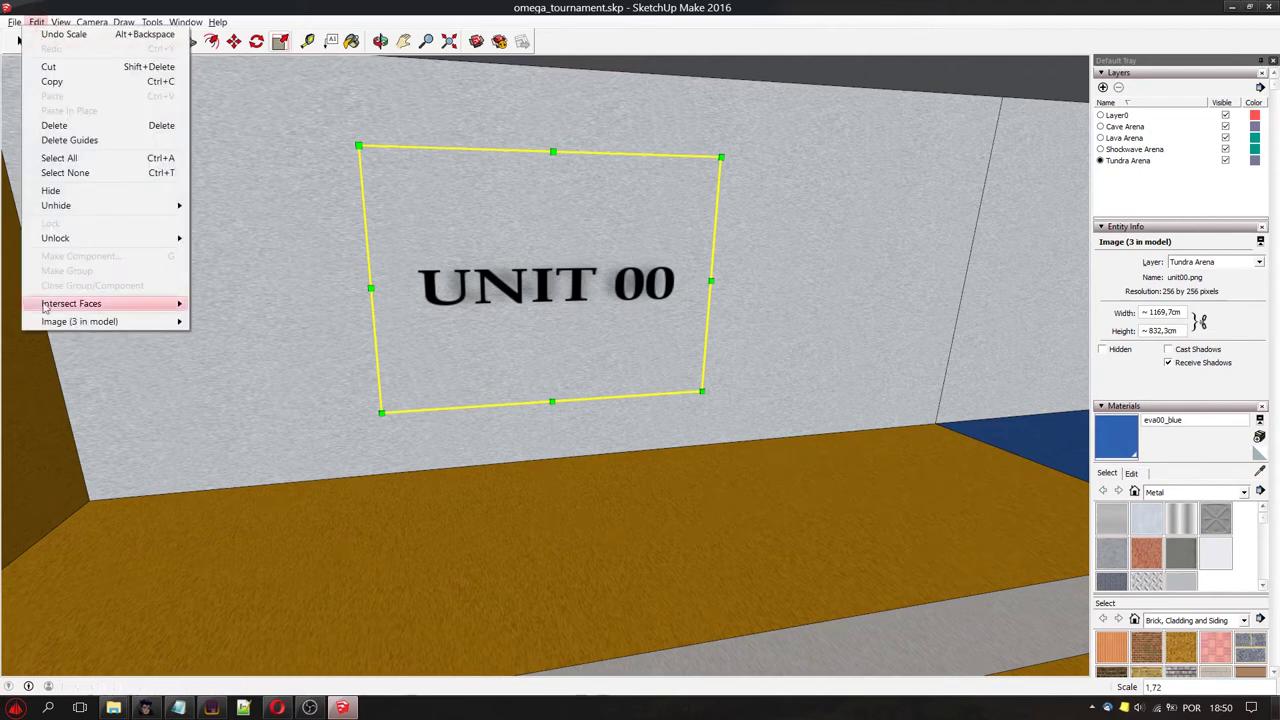
pyautogui.moveTo(80, 321)
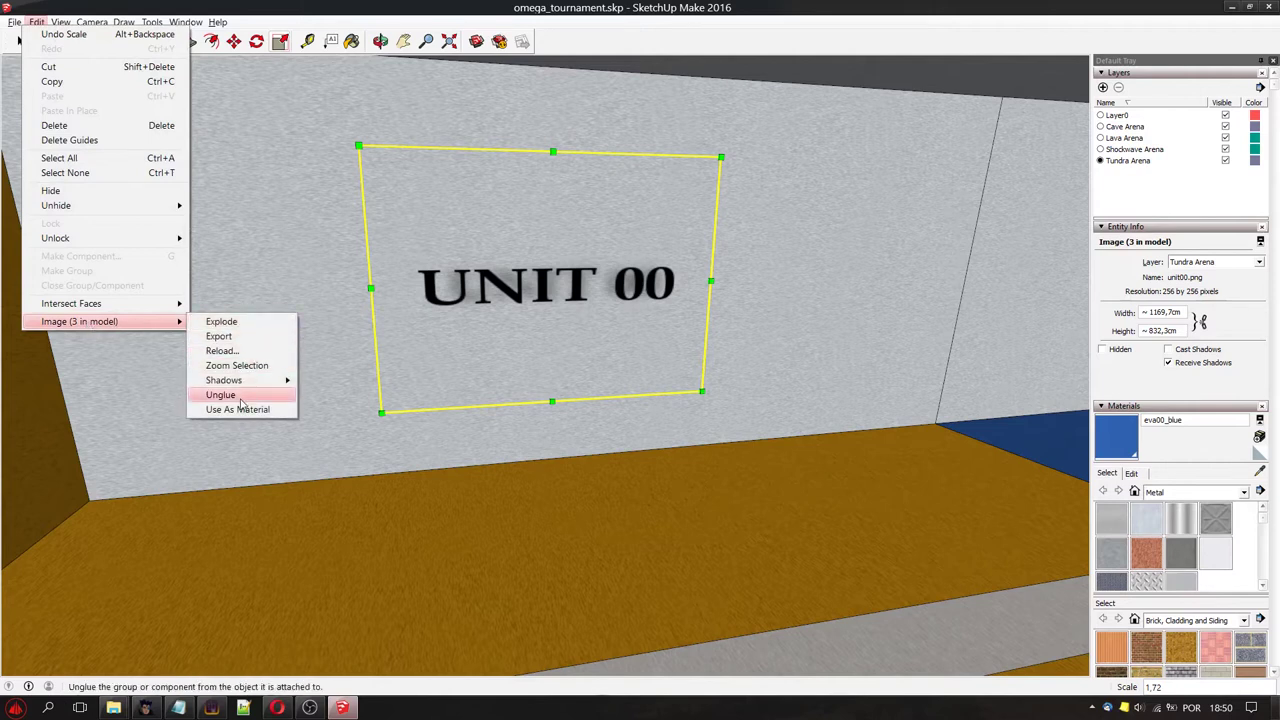
# Step: Detach the UNIT 00 image from the wall surface with Unglue
pyautogui.click(240, 399)
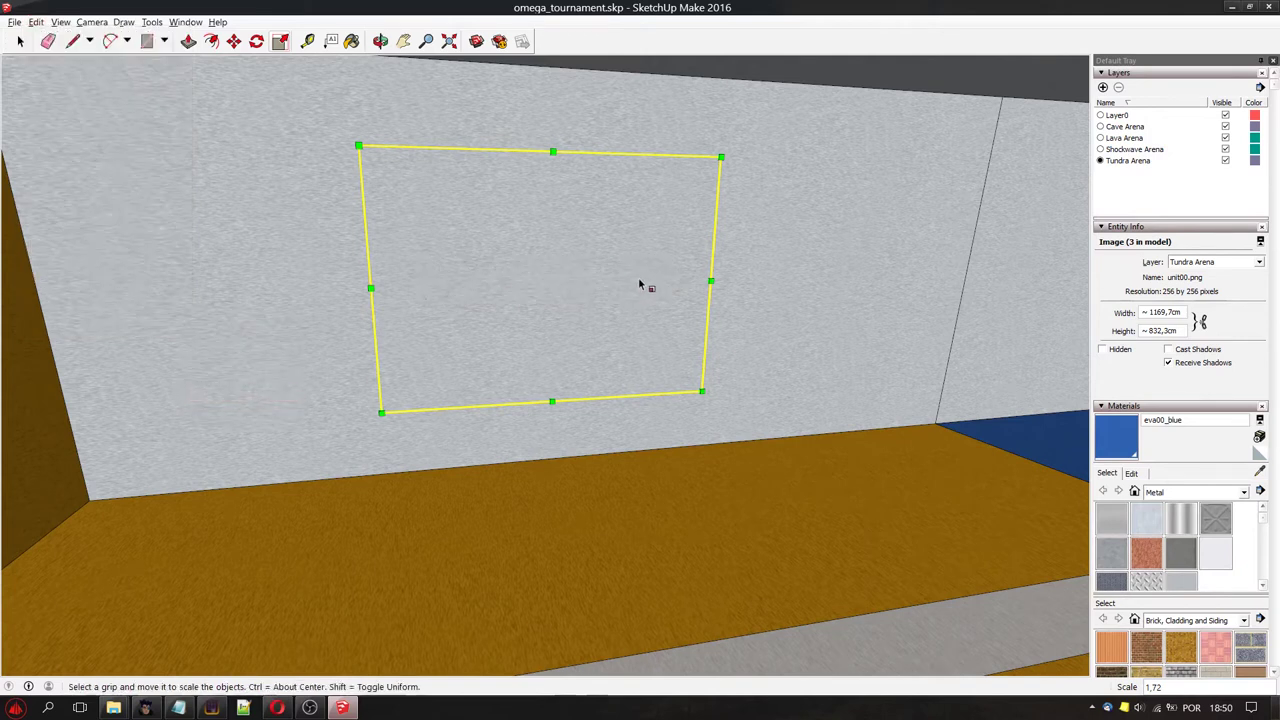
pyautogui.click(233, 41)
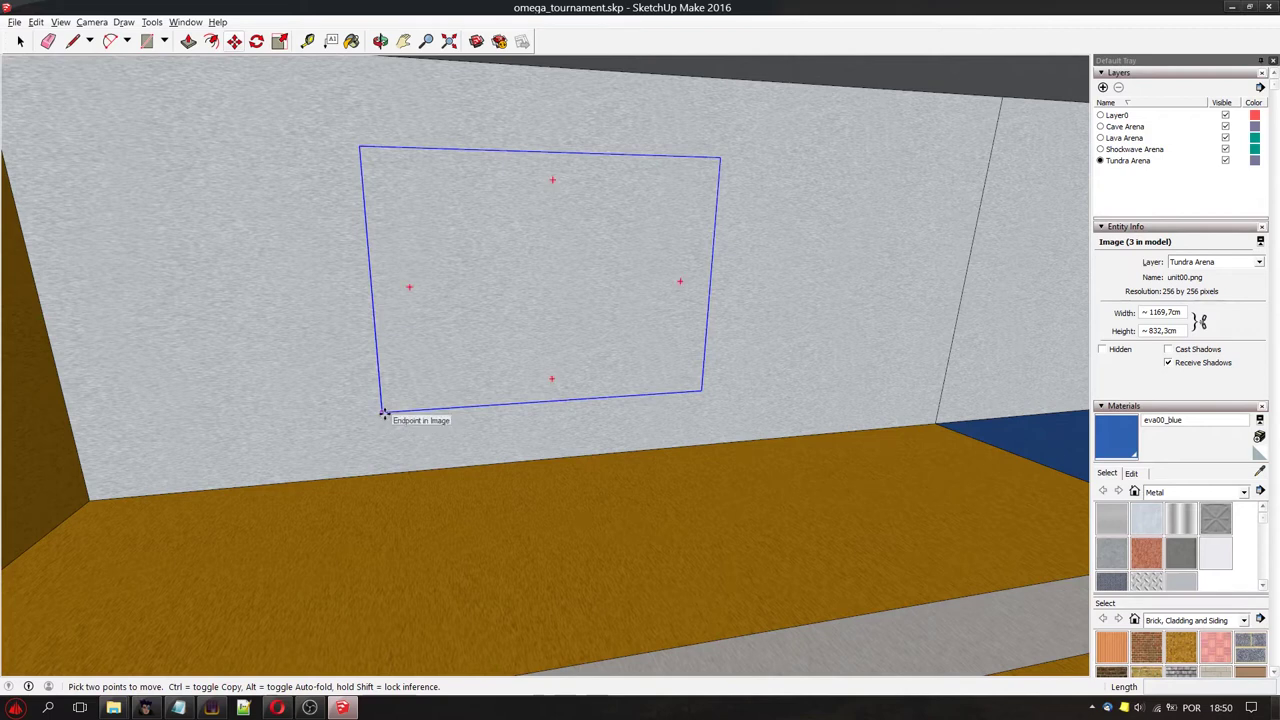
# Step: Move the UNIT 00 image by its bottom-left corner out from the wall, entering 1
pyautogui.click(384, 412)
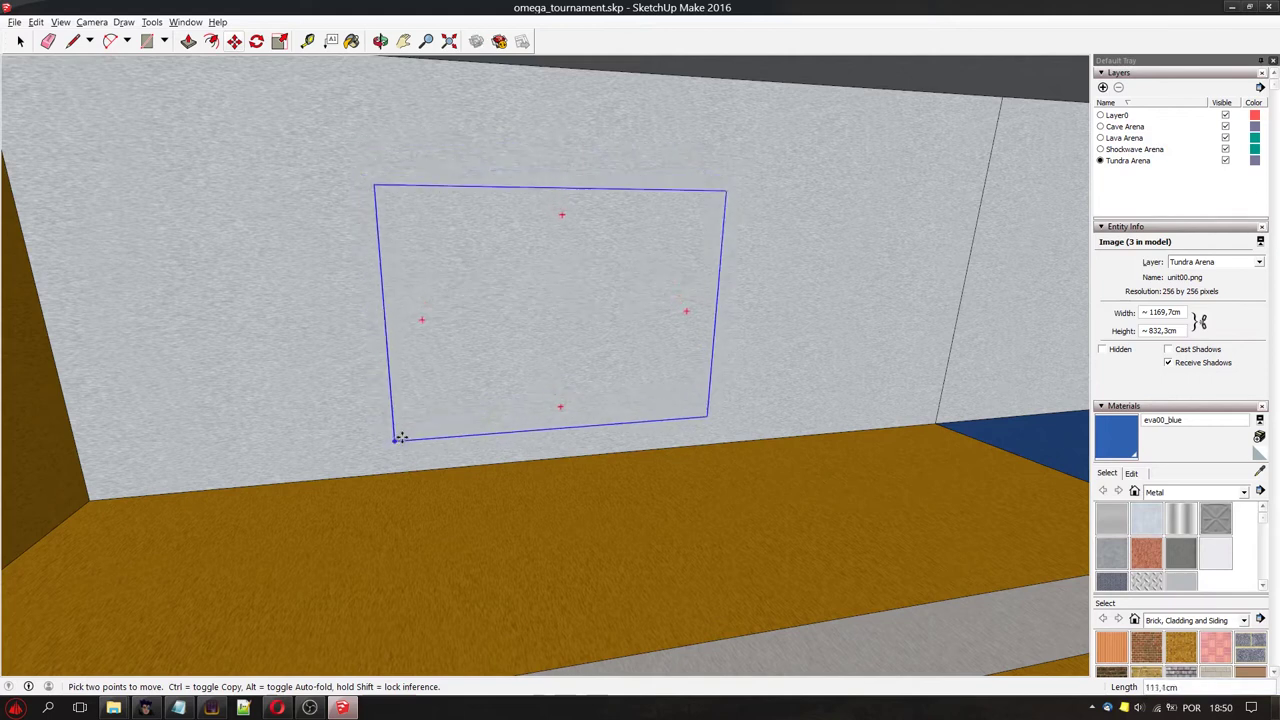
pyautogui.click(378, 437)
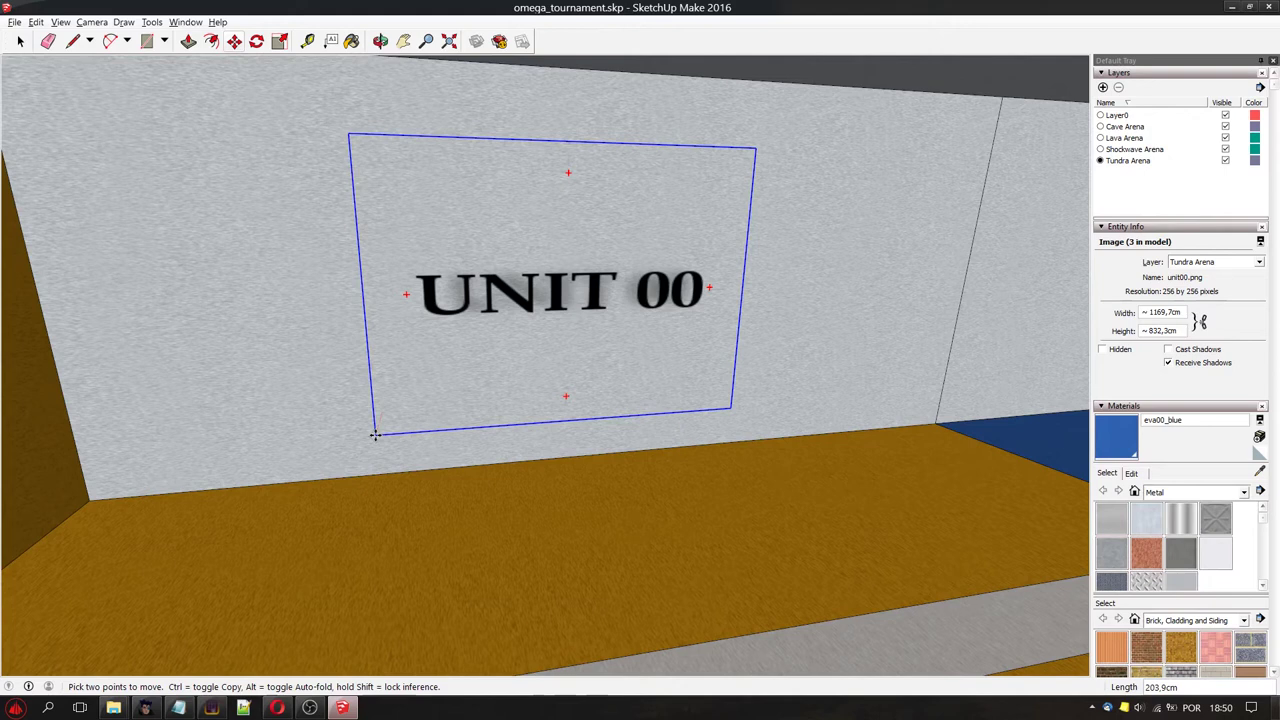
pyautogui.write('1')
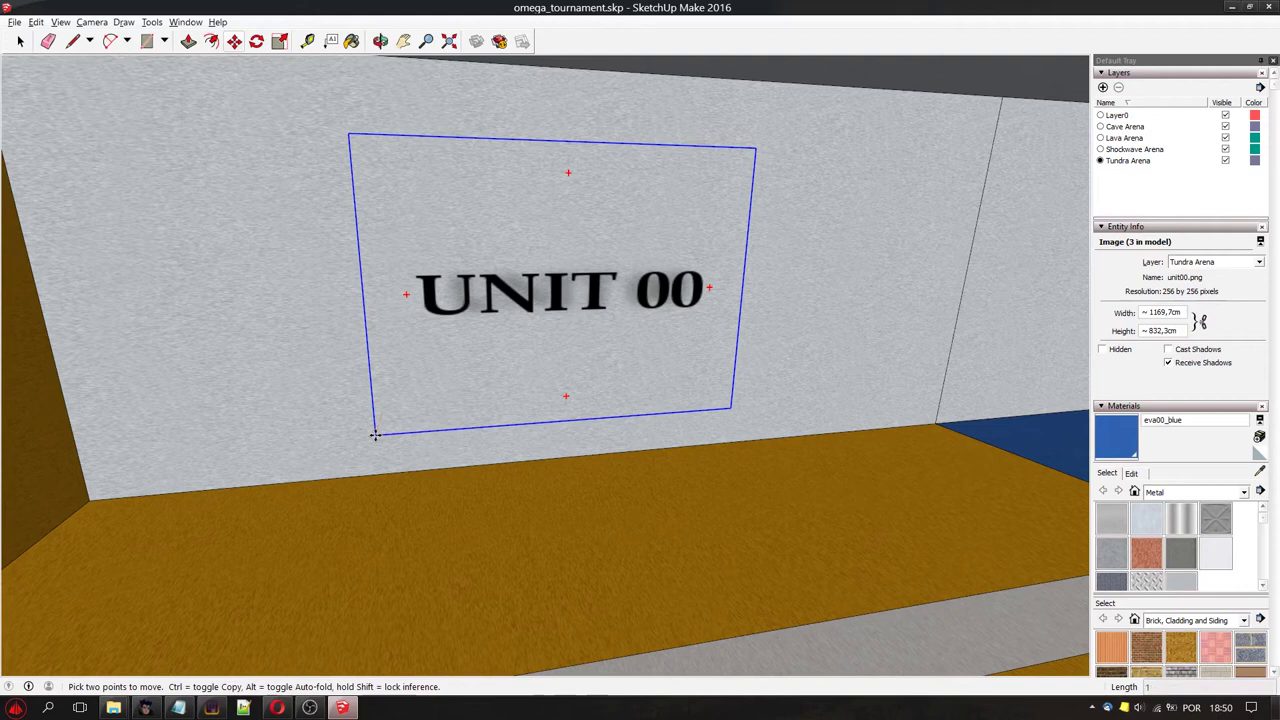
# Step: Apply the 1 cm offset and re-export omega_tournament.dae, replacing the old file
pyautogui.press('Return')
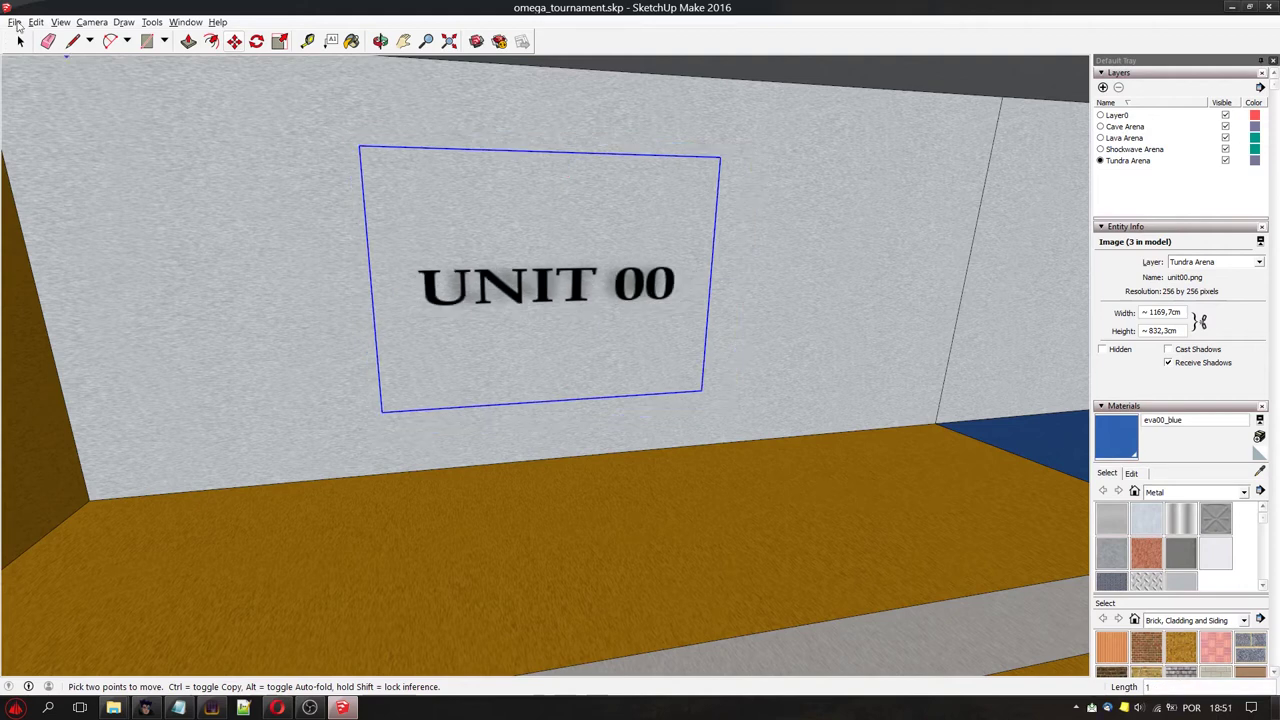
pyautogui.click(16, 23)
pyautogui.moveTo(34, 205)
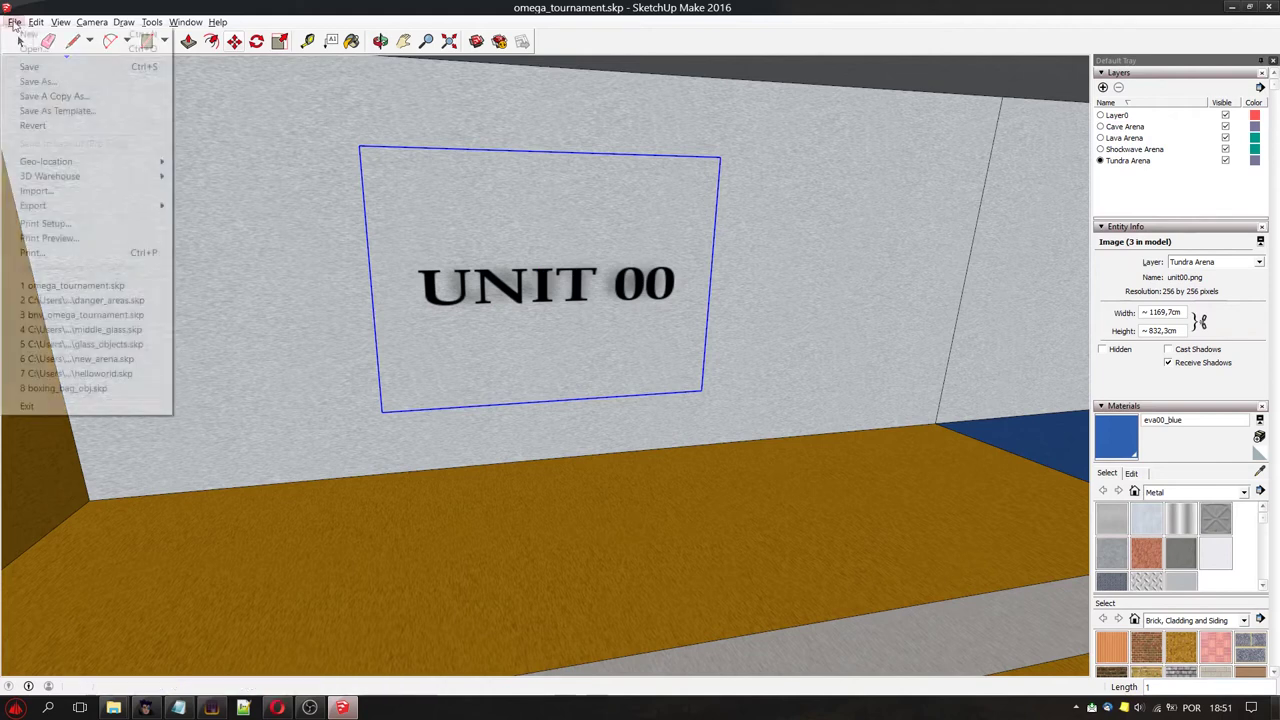
pyautogui.click(213, 206)
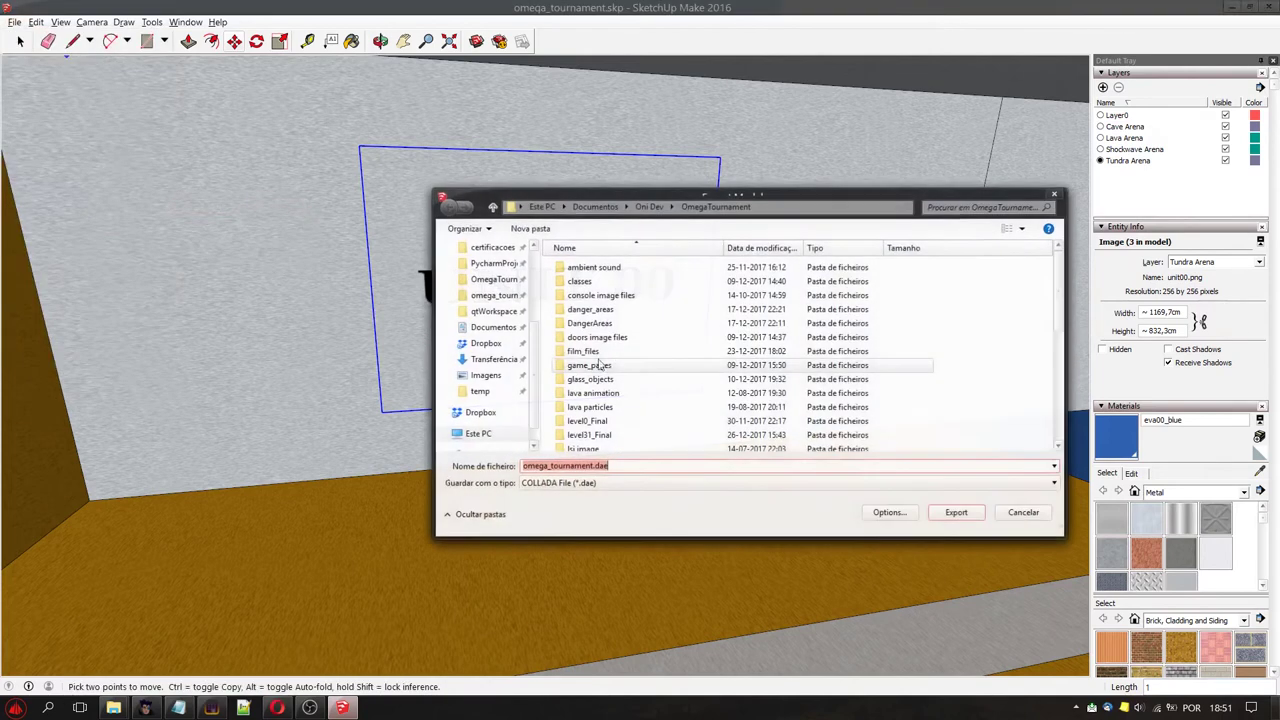
pyautogui.click(952, 515)
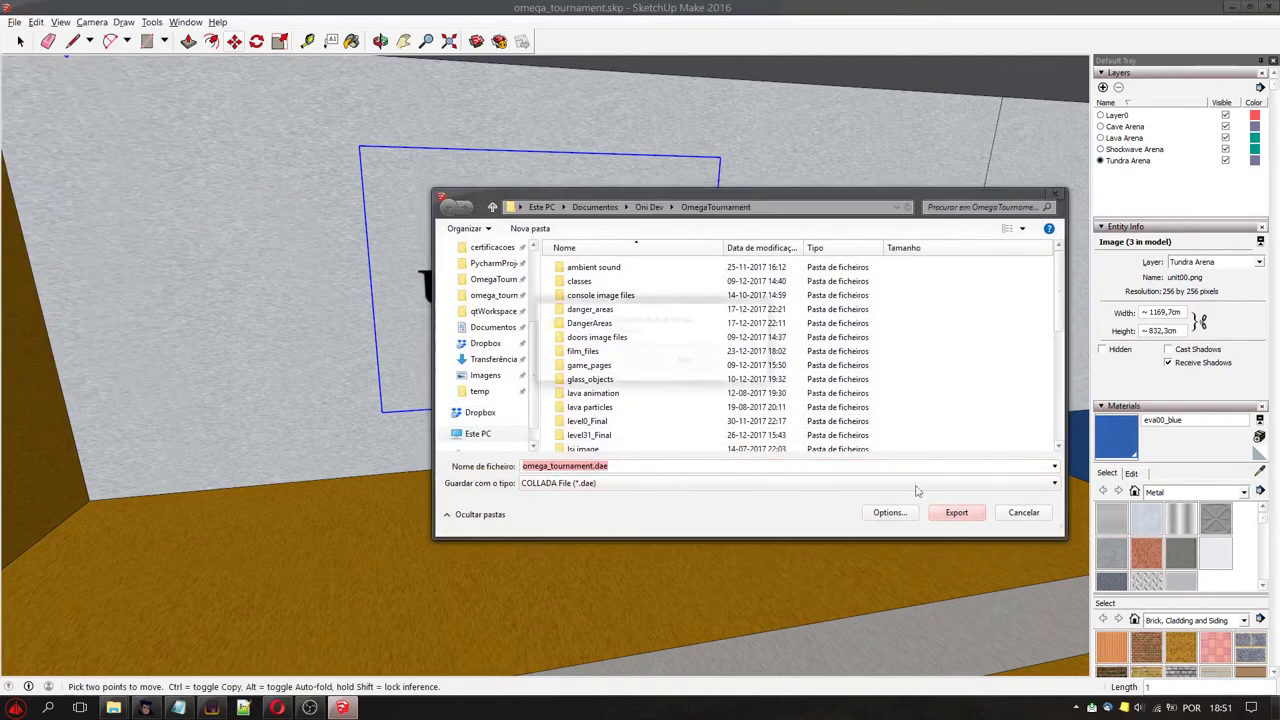
pyautogui.click(685, 366)
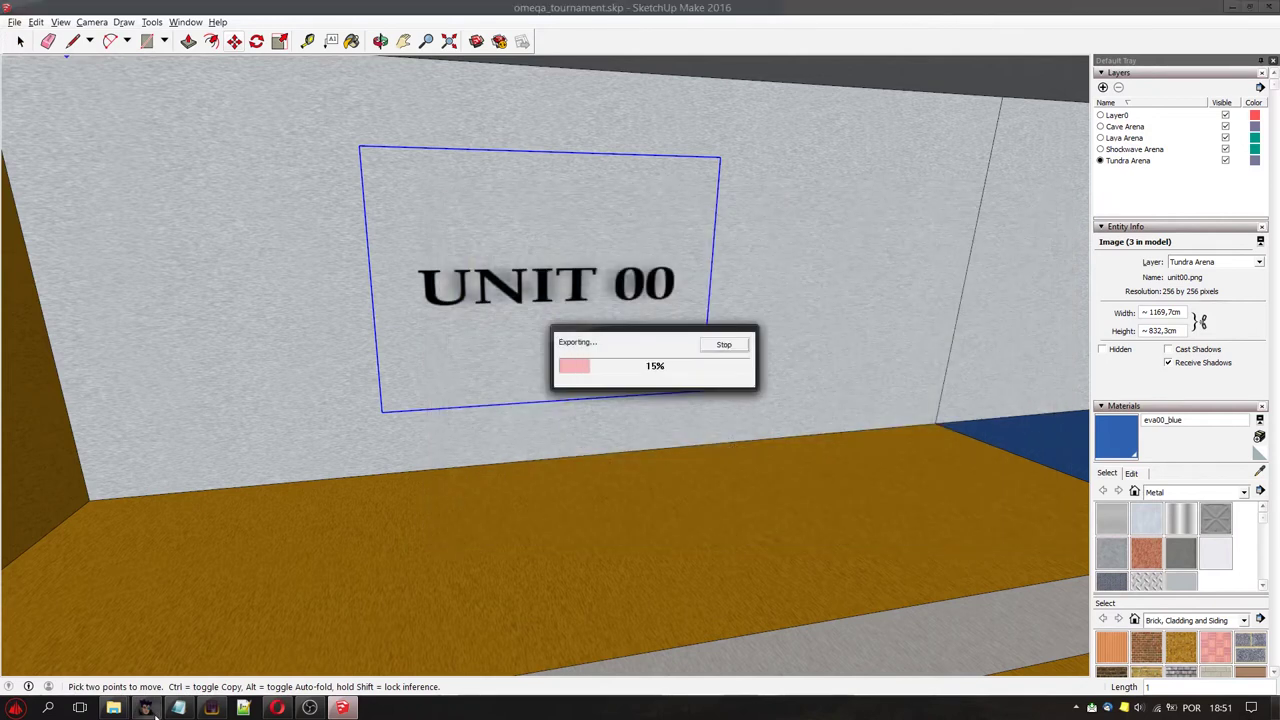
# Step: Close the level converter and switch to the unit textures folder window
pyautogui.click(145, 710)
pyautogui.click(148, 711)
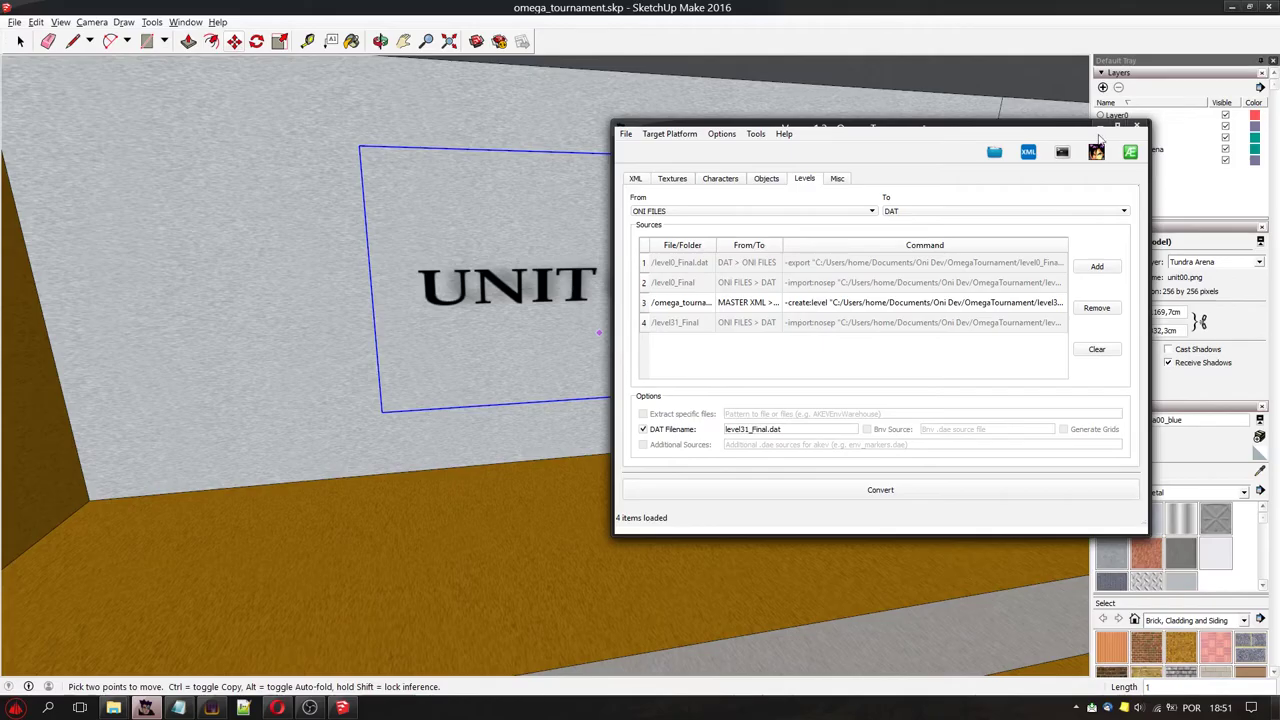
pyautogui.click(1115, 127)
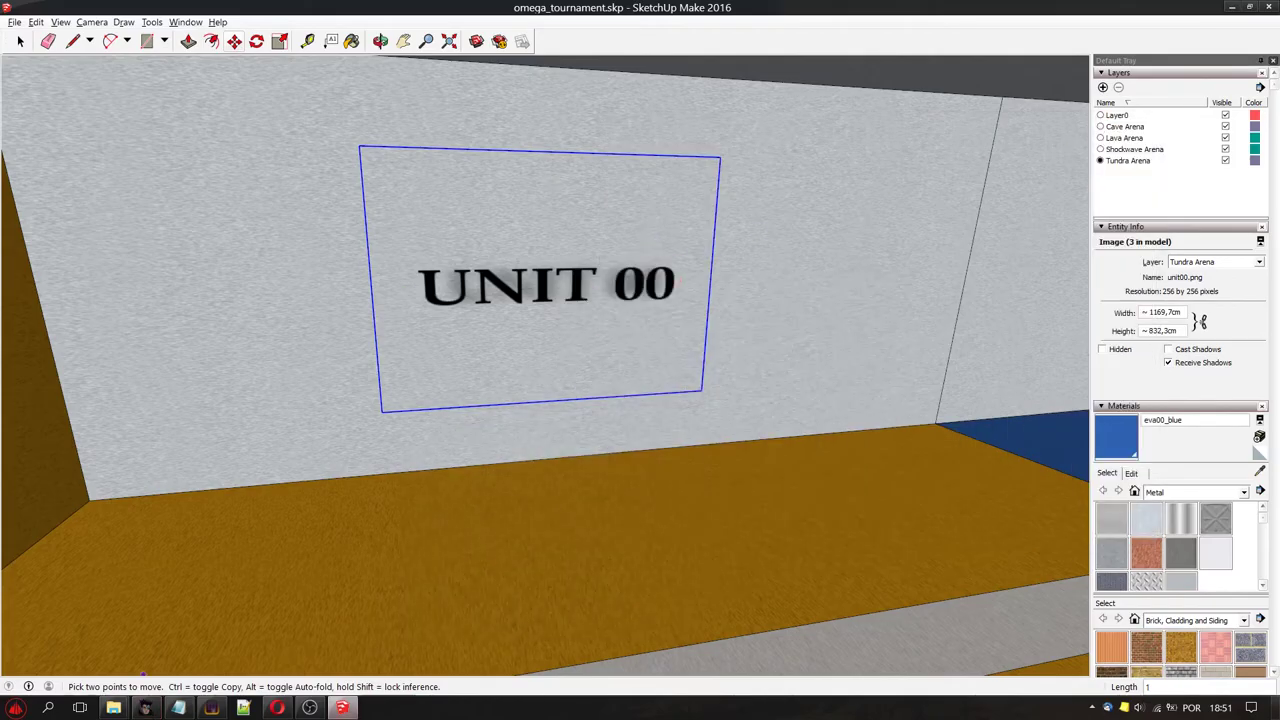
pyautogui.click(113, 708)
pyautogui.click(220, 645)
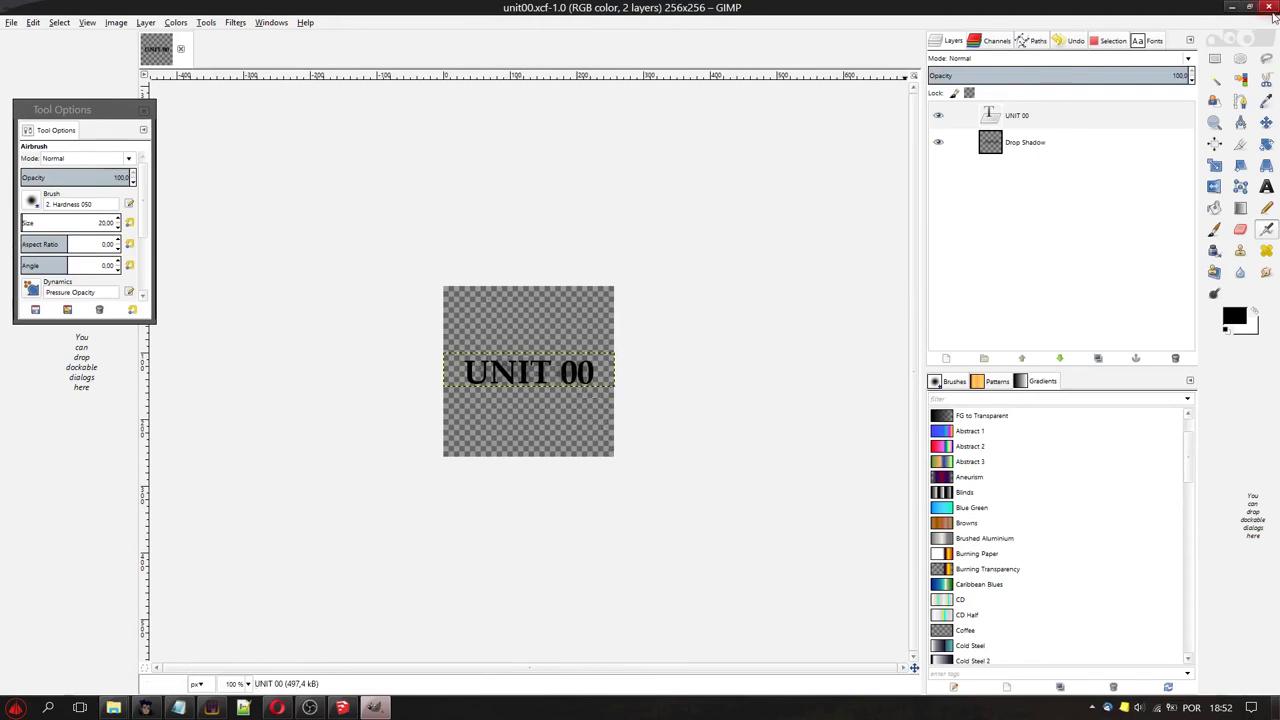
# Step: Close GIMP and the Explorer window, then import dragonarenawin.png into the model
pyautogui.click(1273, 14)
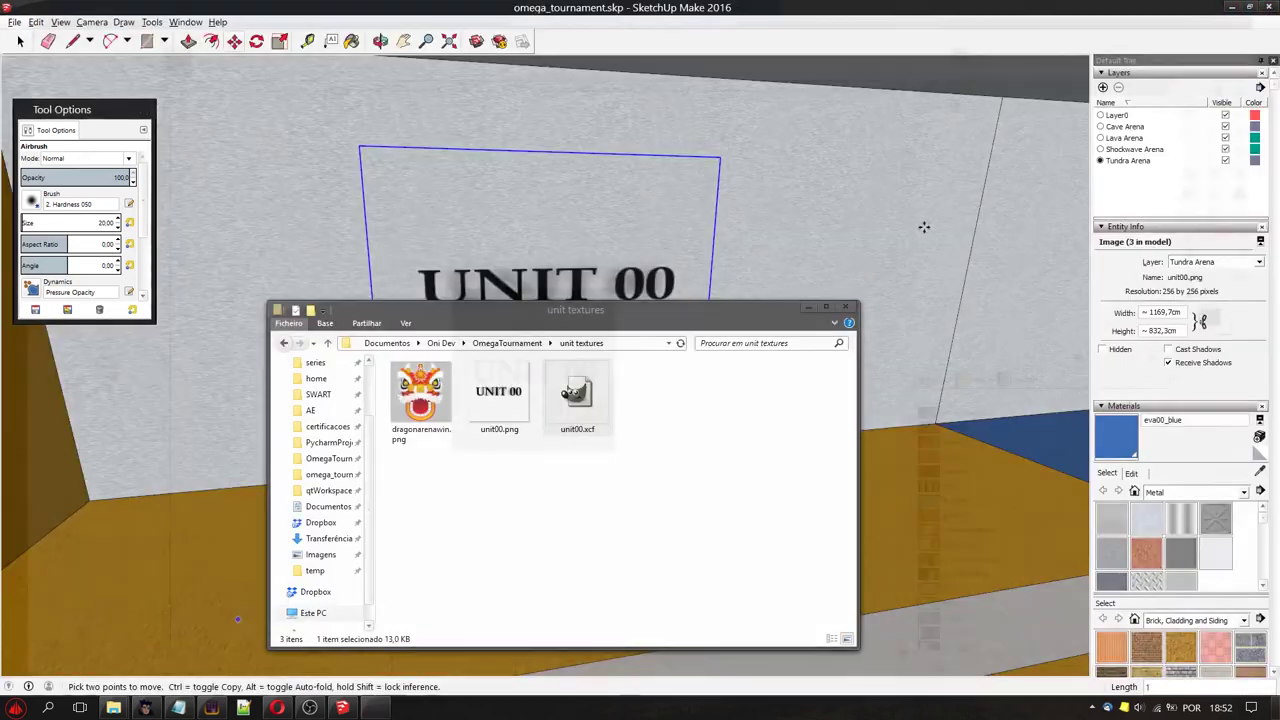
pyautogui.click(428, 218)
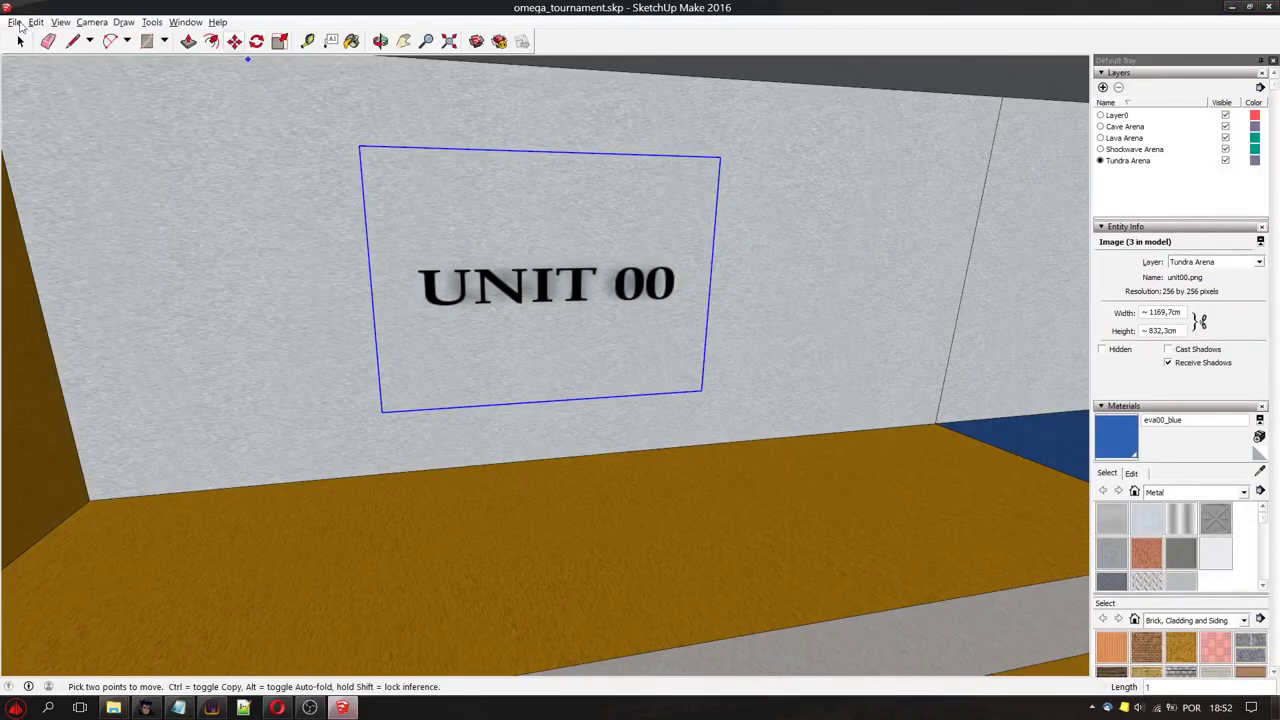
pyautogui.click(15, 21)
pyautogui.click(40, 190)
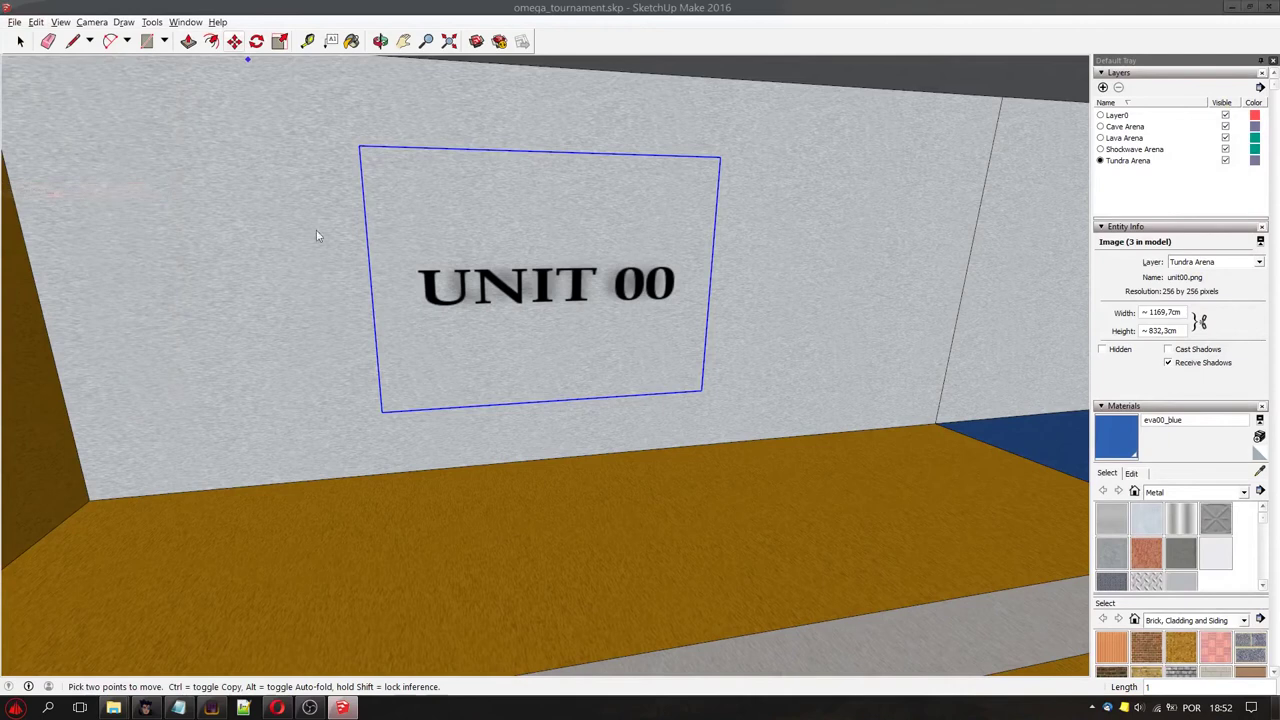
pyautogui.doubleClick(595, 290)
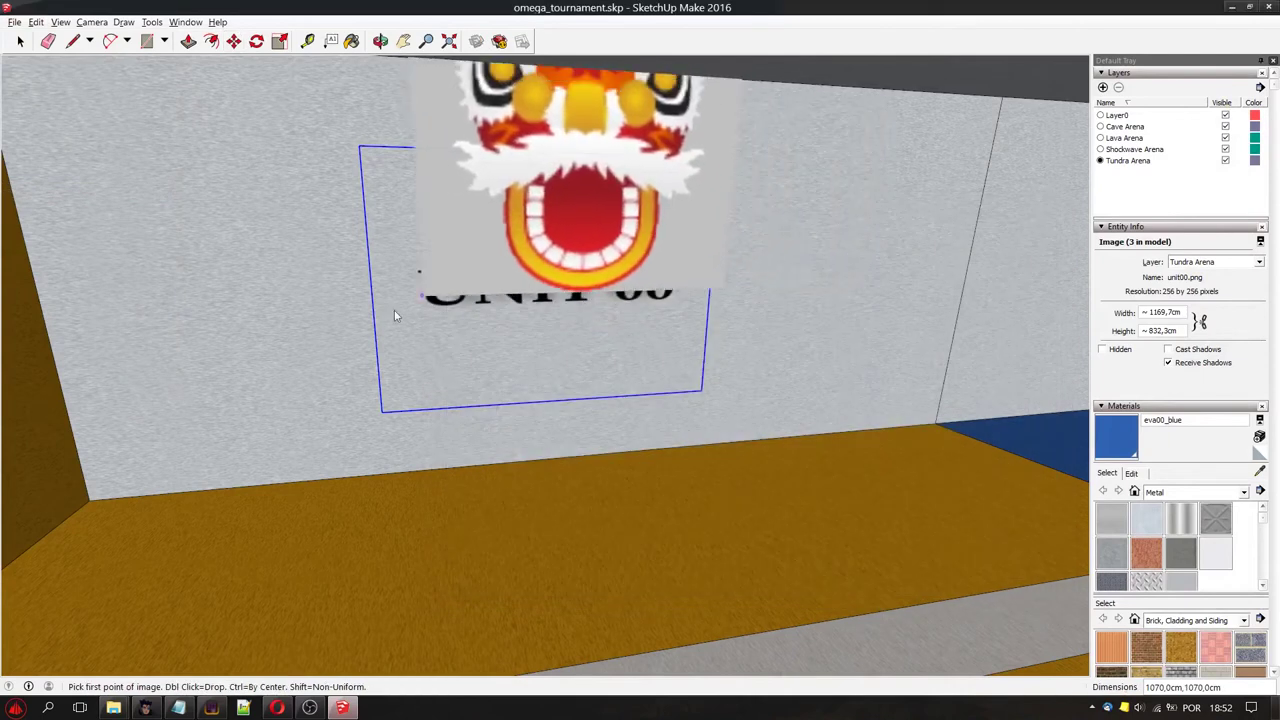
# Step: Place the dragon picture on the lower left of the wall and unglue it
pyautogui.click(139, 443)
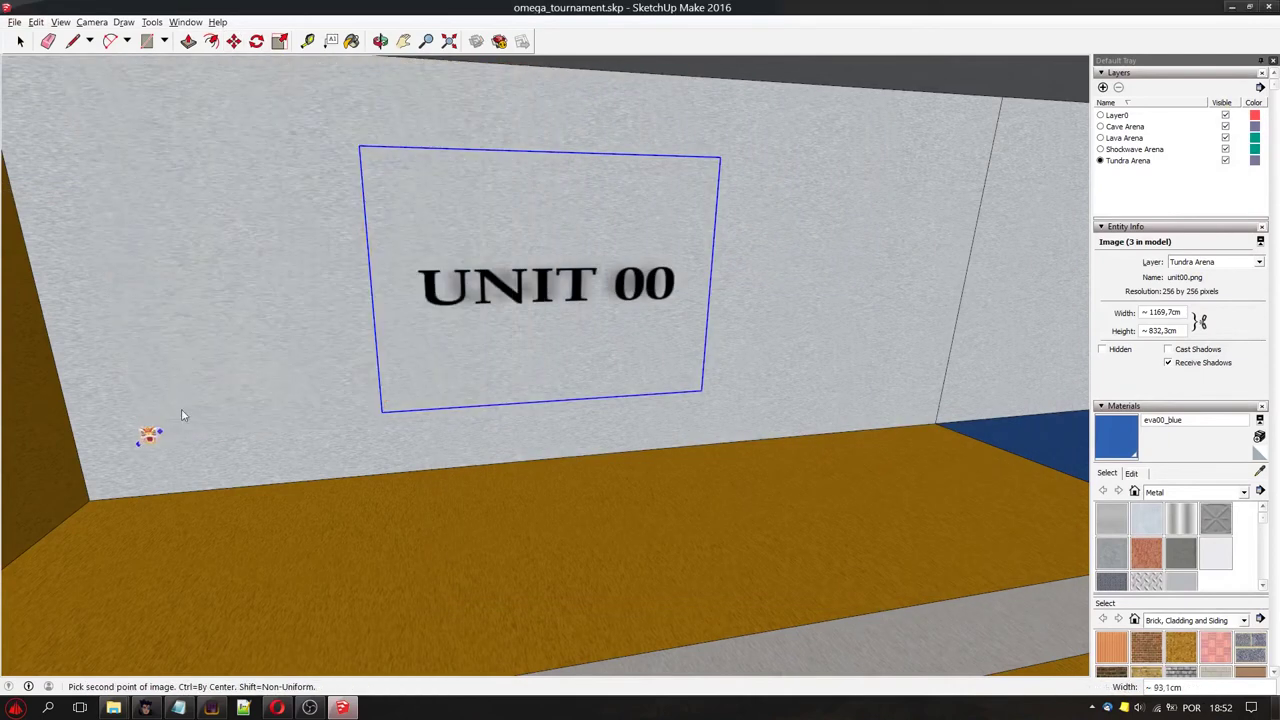
pyautogui.click(275, 347)
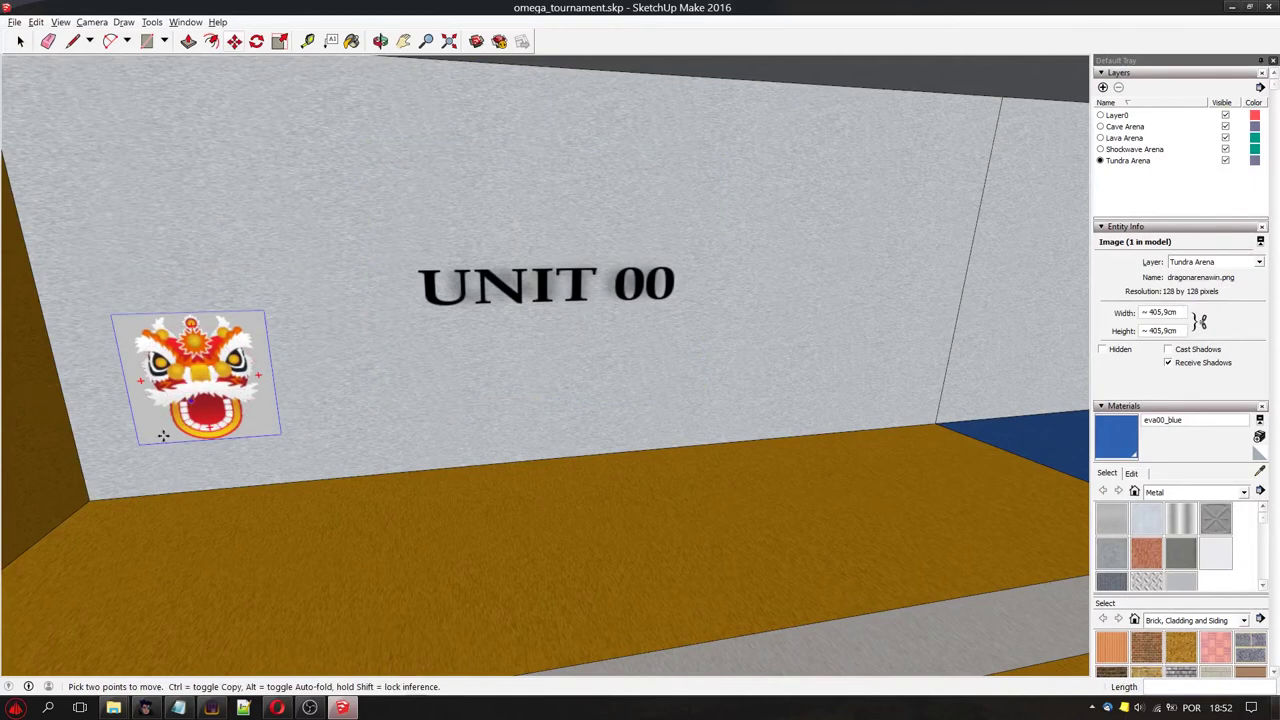
pyautogui.click(36, 21)
pyautogui.moveTo(79, 321)
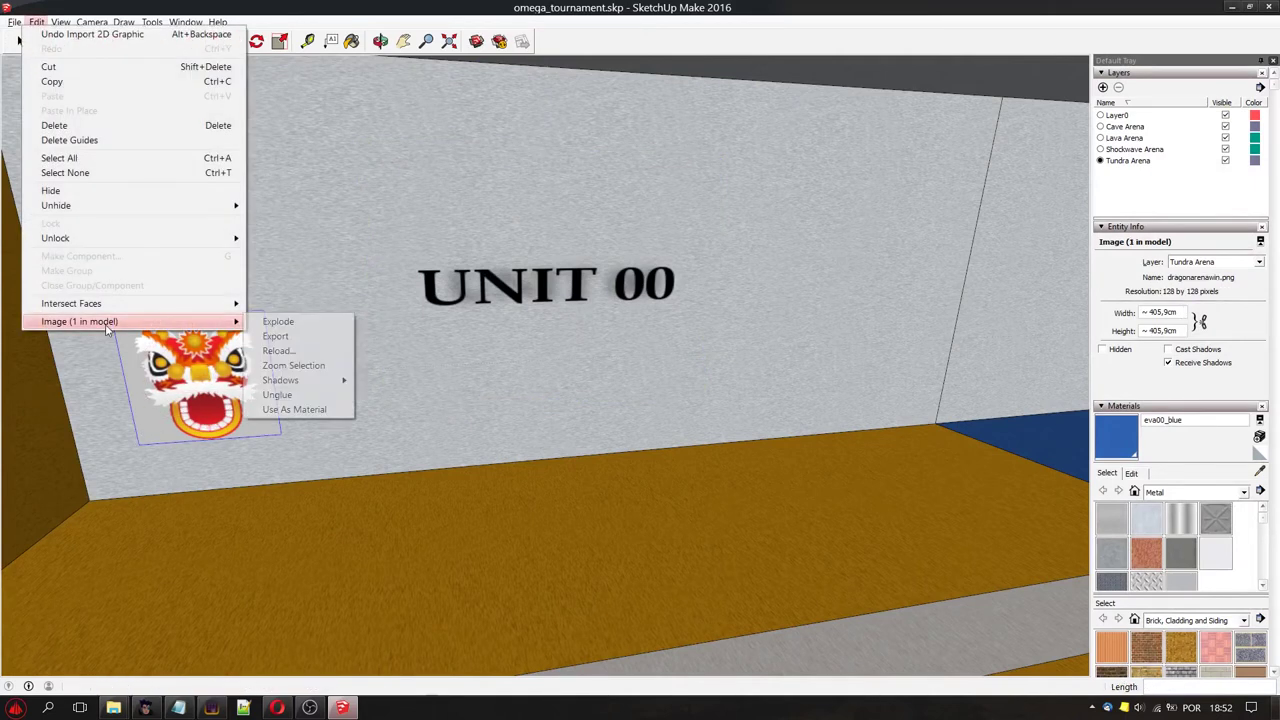
pyautogui.click(287, 397)
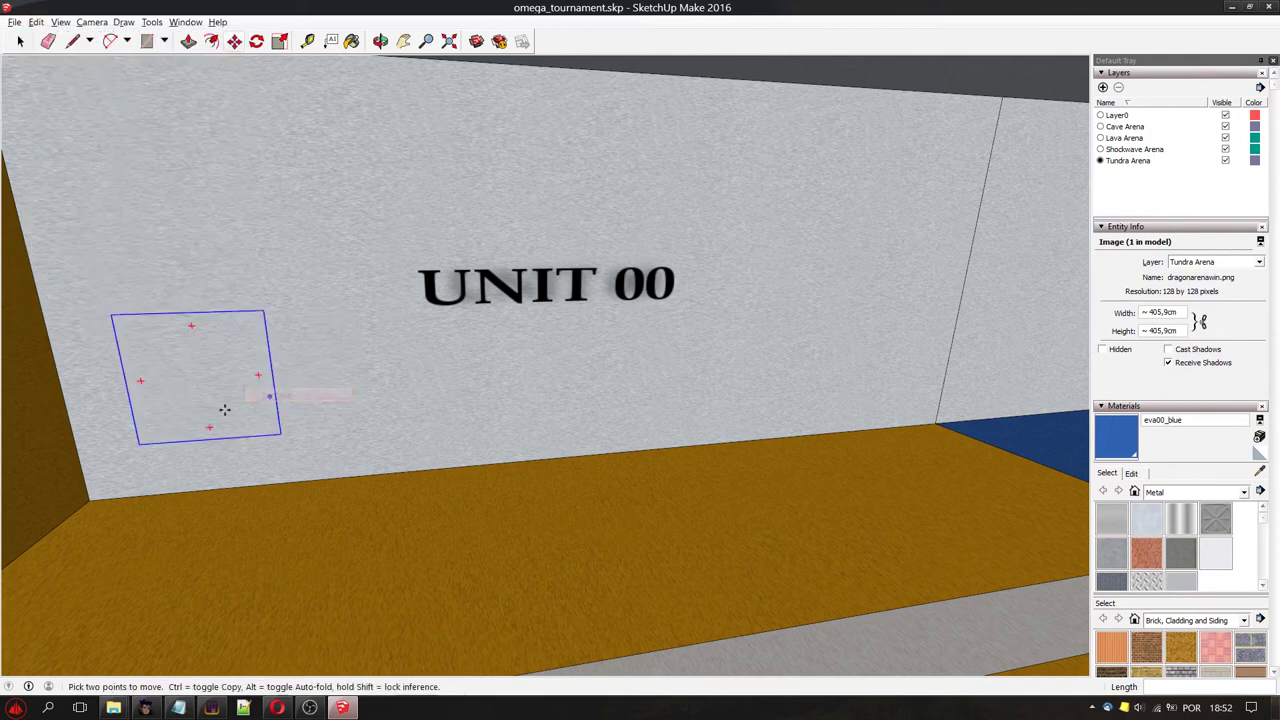
# Step: Move the dragon picture out from the wall by 1 cm
pyautogui.click(120, 457)
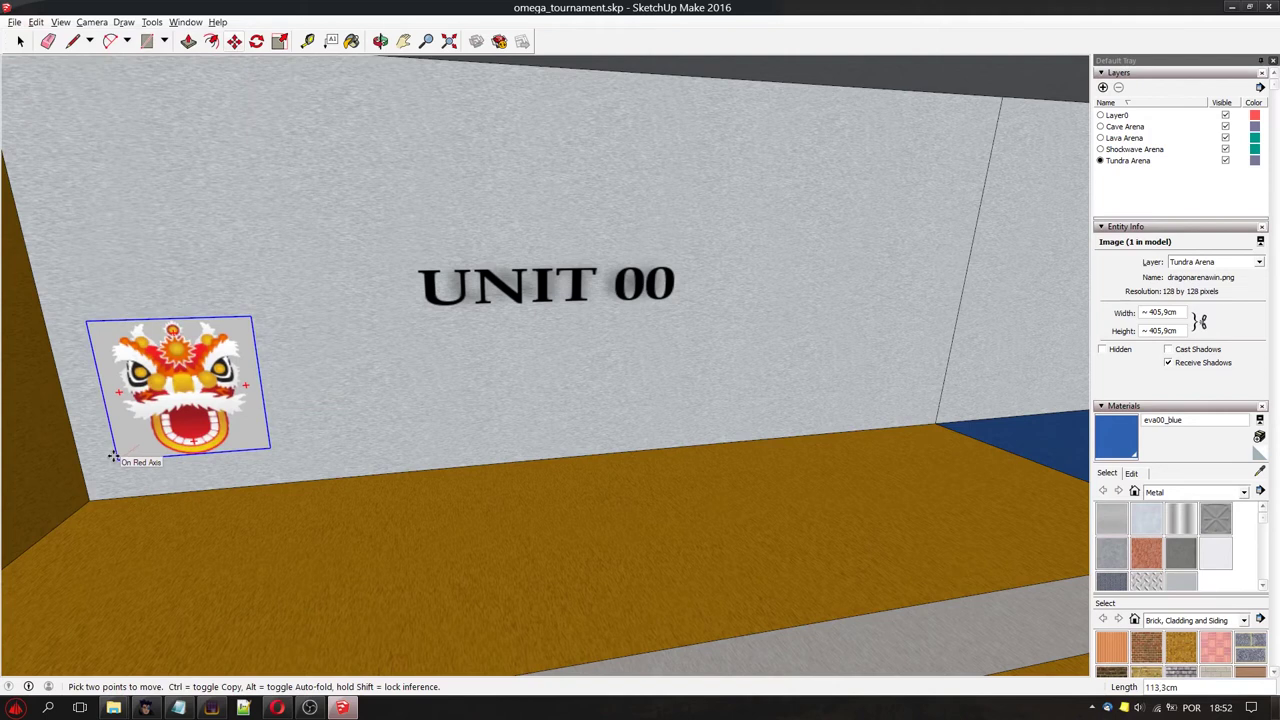
pyautogui.write('1')
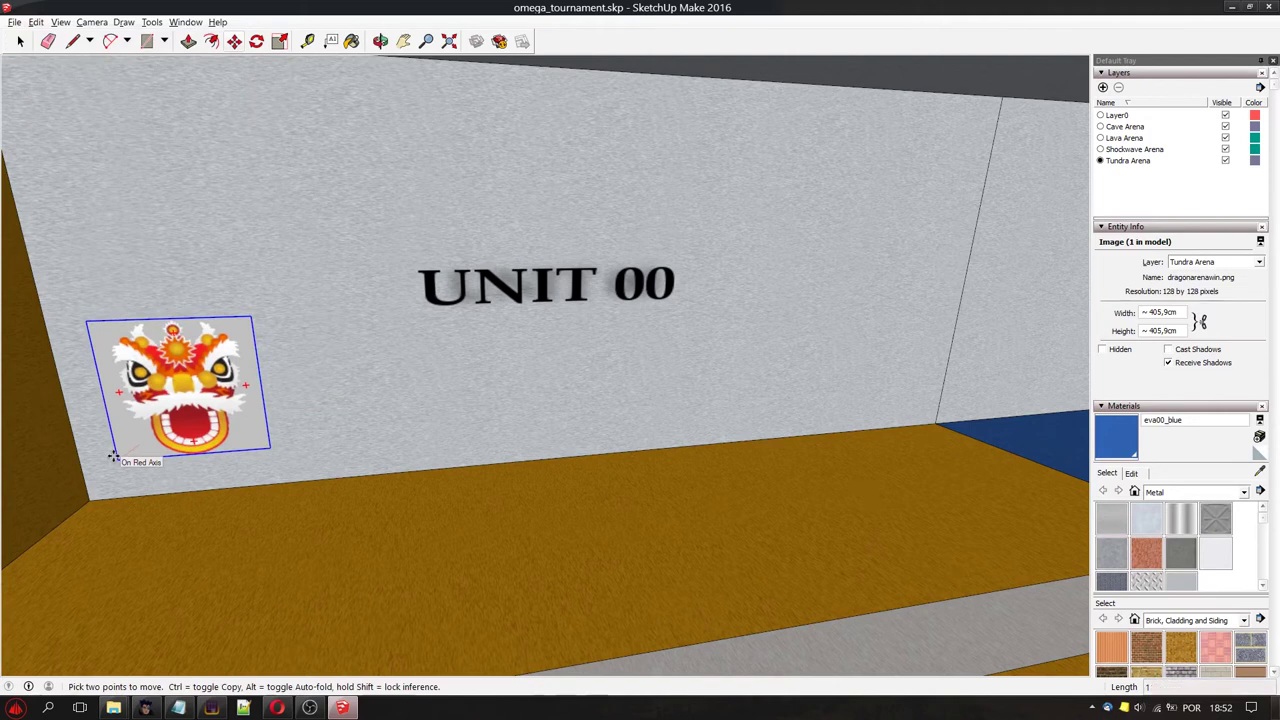
pyautogui.press('Return')
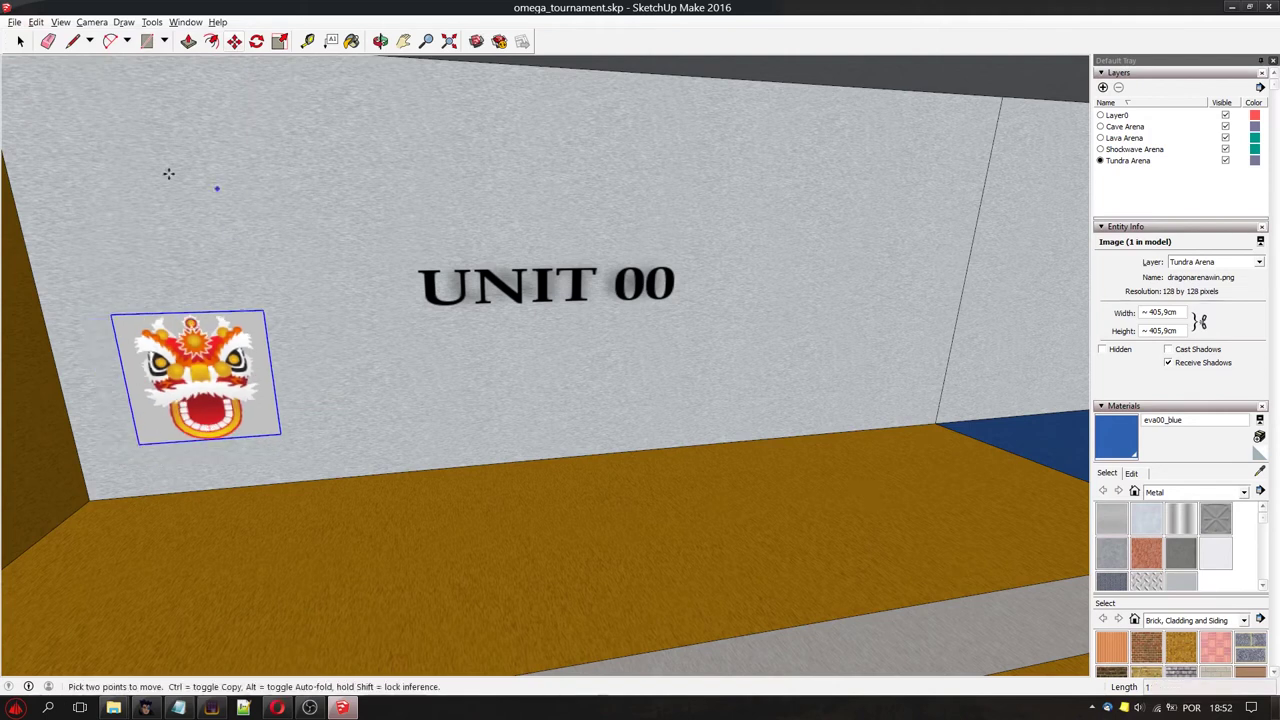
# Step: Export the arena with the dragon and UNIT 00 images as a COLLADA .dae model
pyautogui.click(15, 21)
pyautogui.moveTo(33, 205)
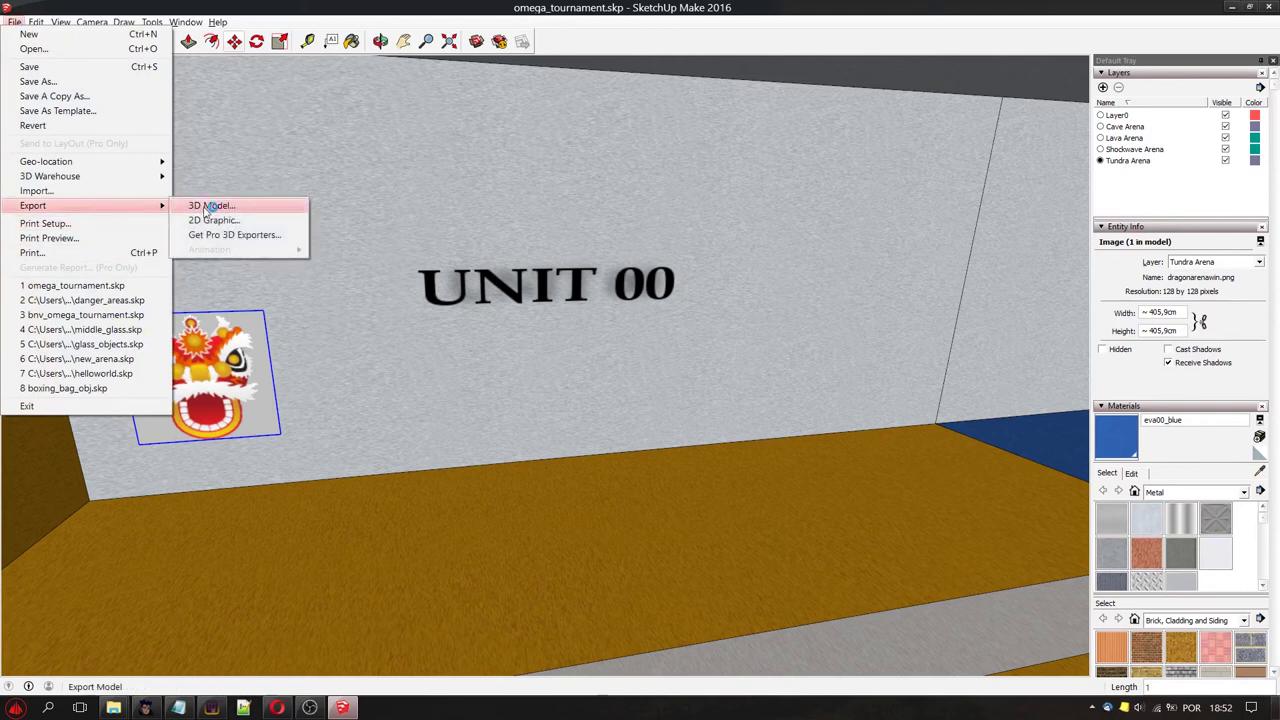
pyautogui.click(210, 205)
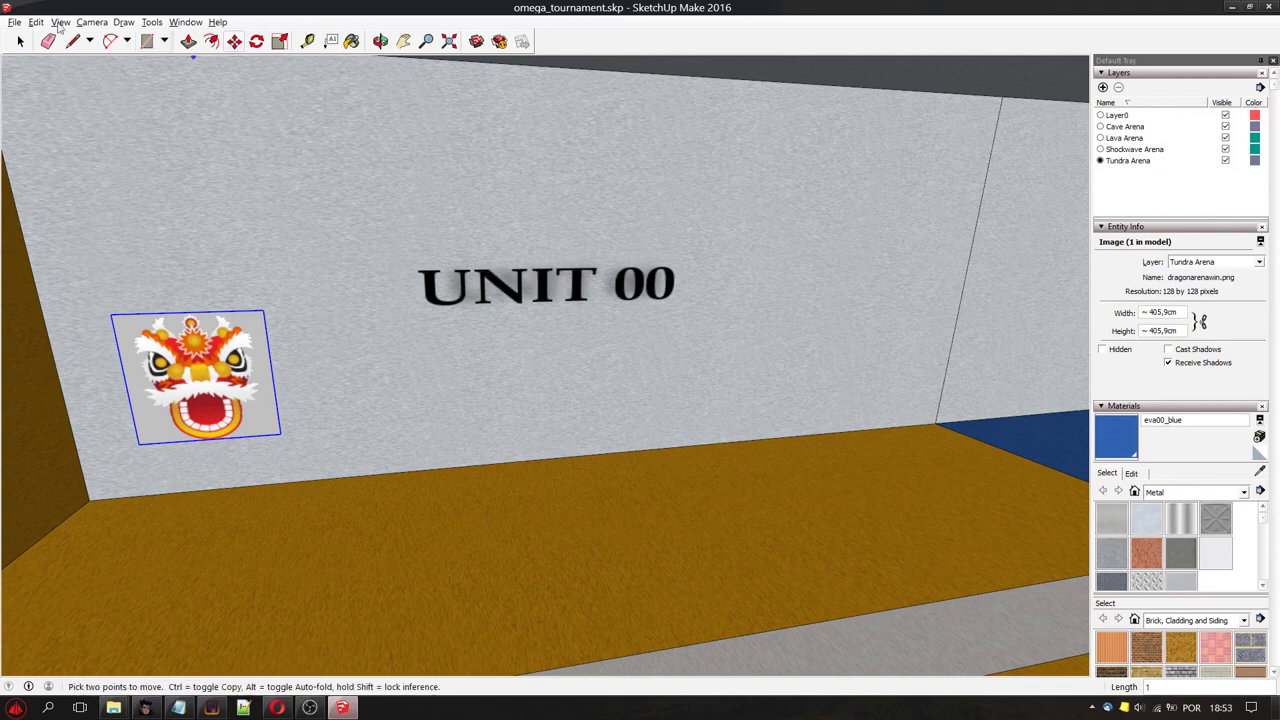
pyautogui.click(36, 22)
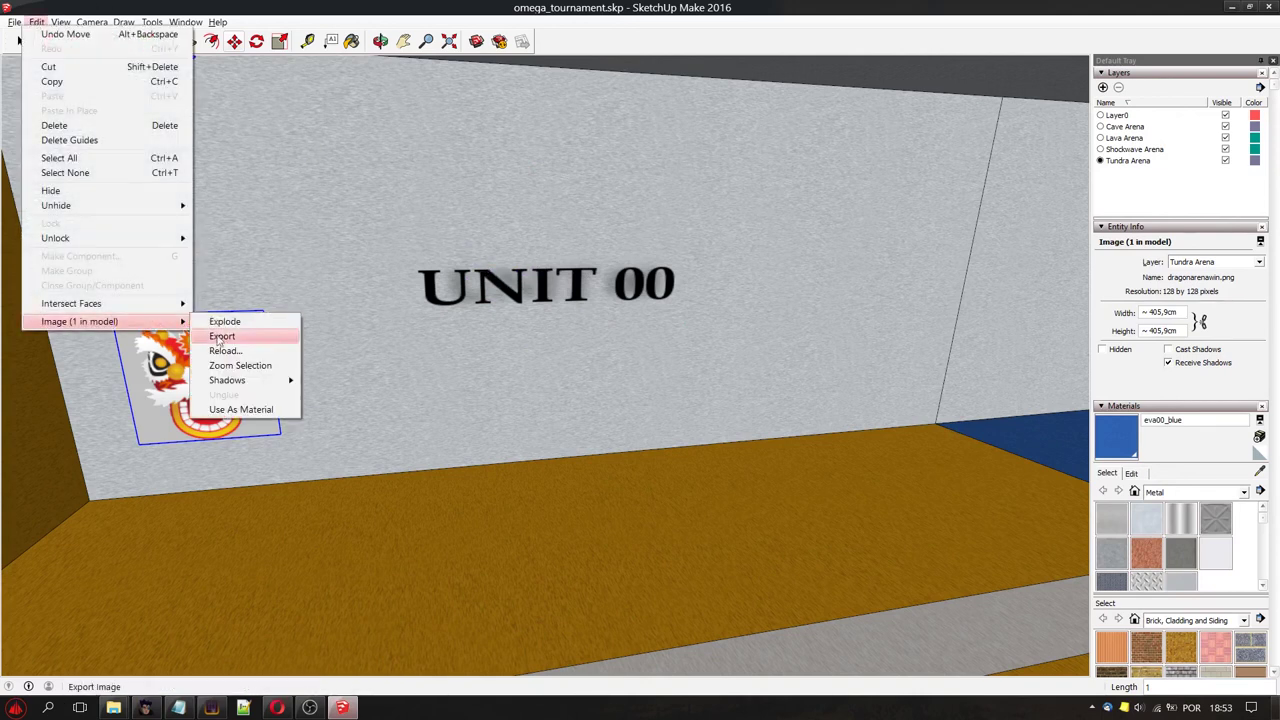
pyautogui.moveTo(79, 321)
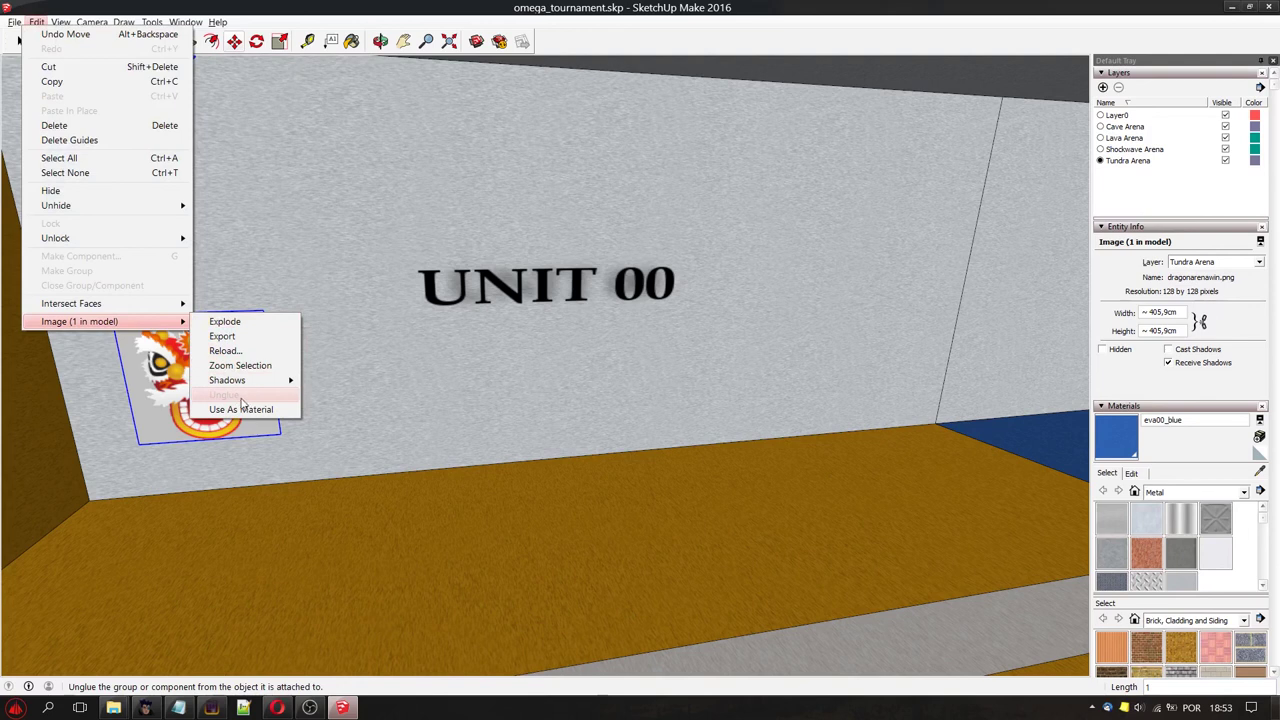
pyautogui.click(391, 393)
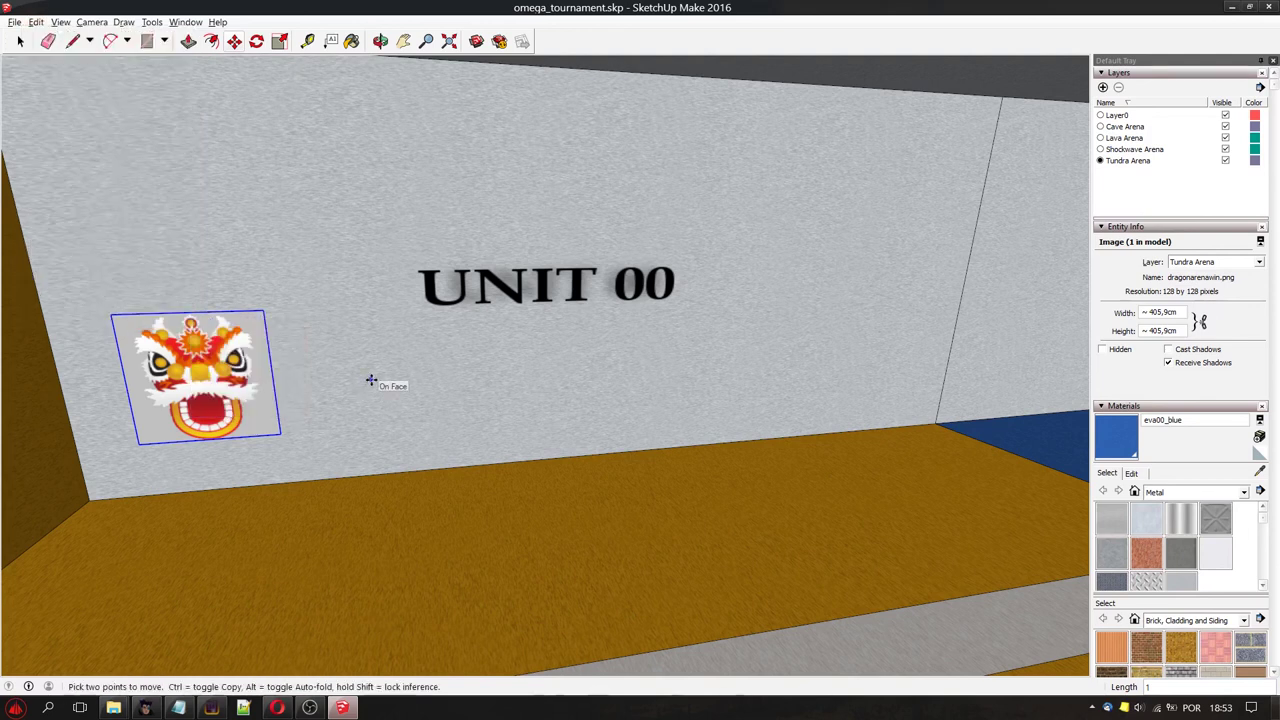